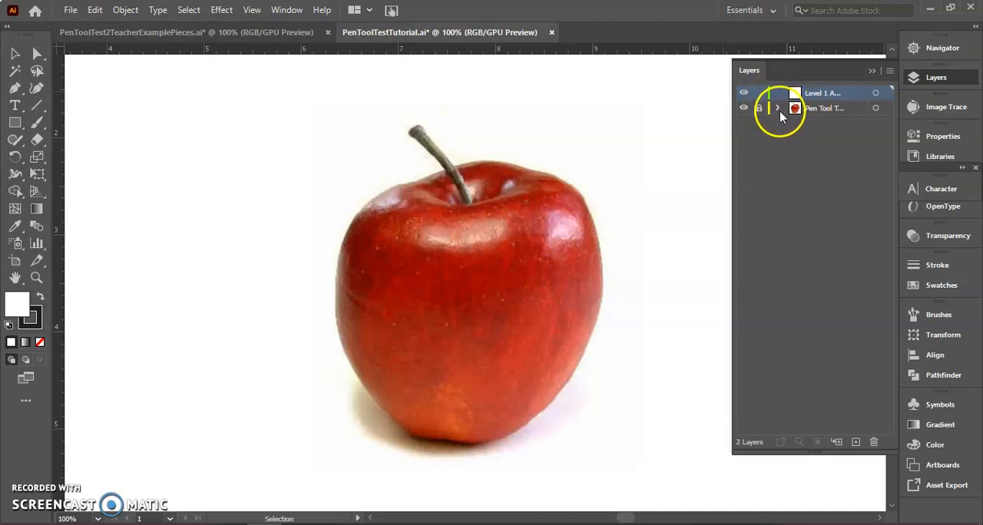
# Toggle the apple photo layer's visibility off and on to check it, and close the layer list
pyautogui.click(744, 108)
pyautogui.click(744, 108)
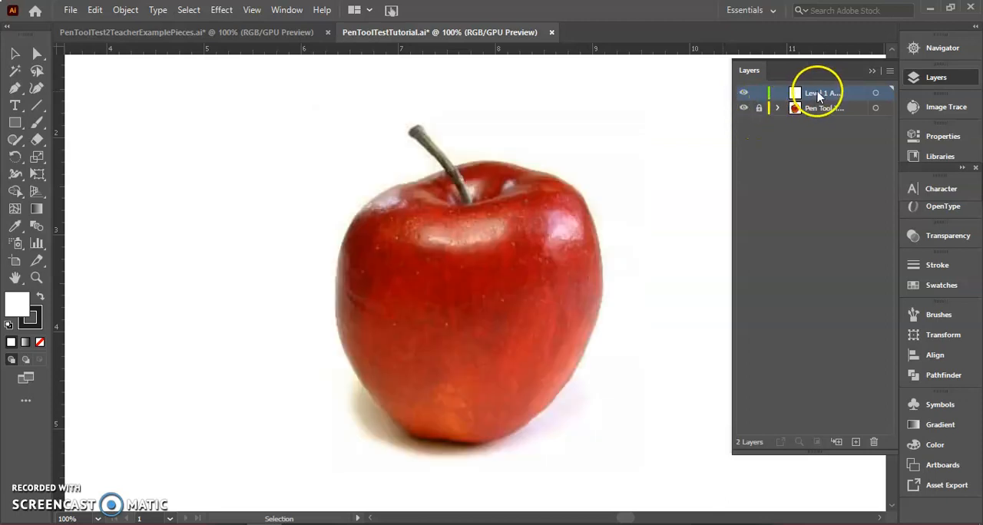
pyautogui.click(871, 70)
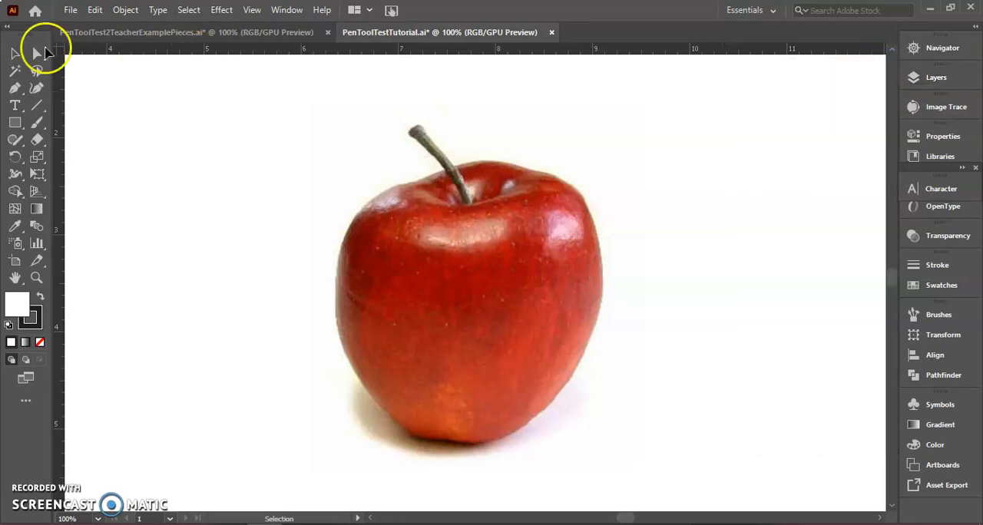
# Set up the Pen tool with no fill and make the stroke the active colour
pyautogui.click(14, 89)
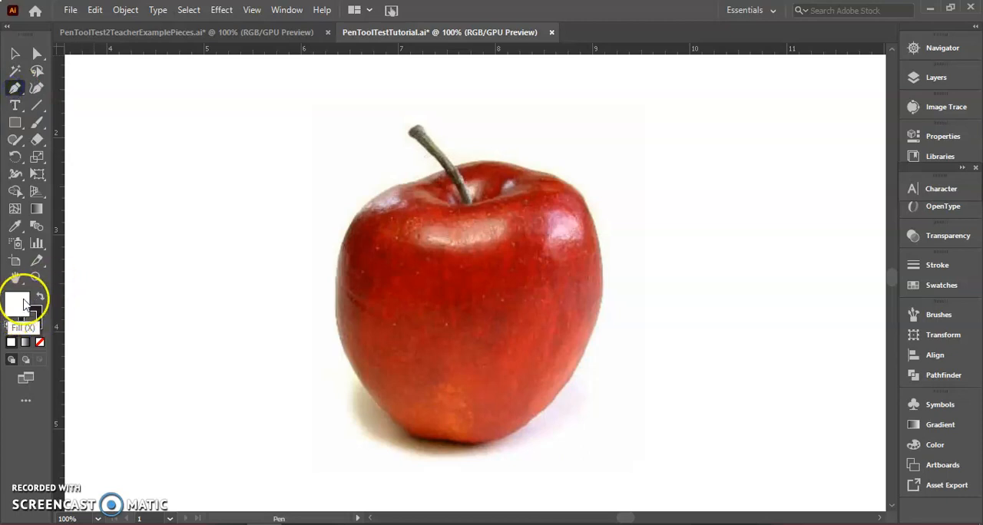
pyautogui.click(40, 343)
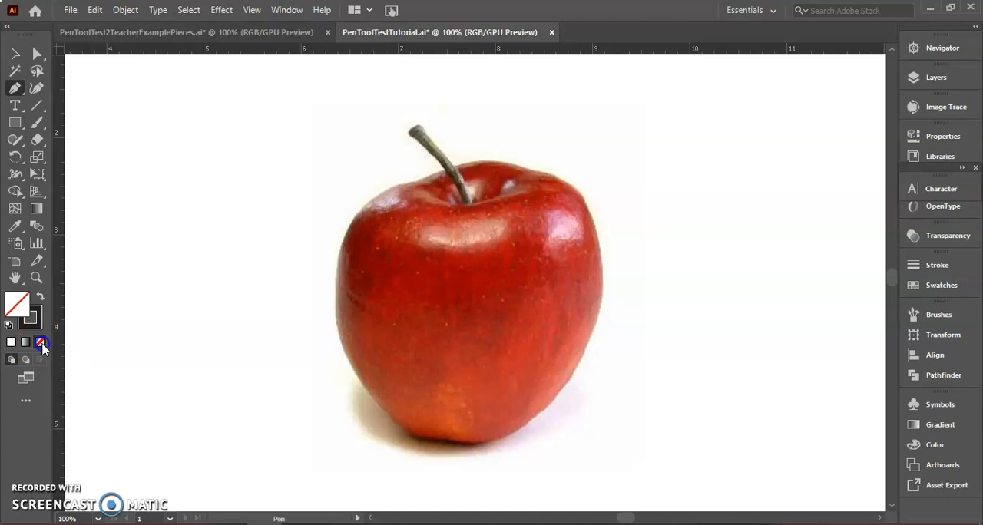
pyautogui.click(30, 317)
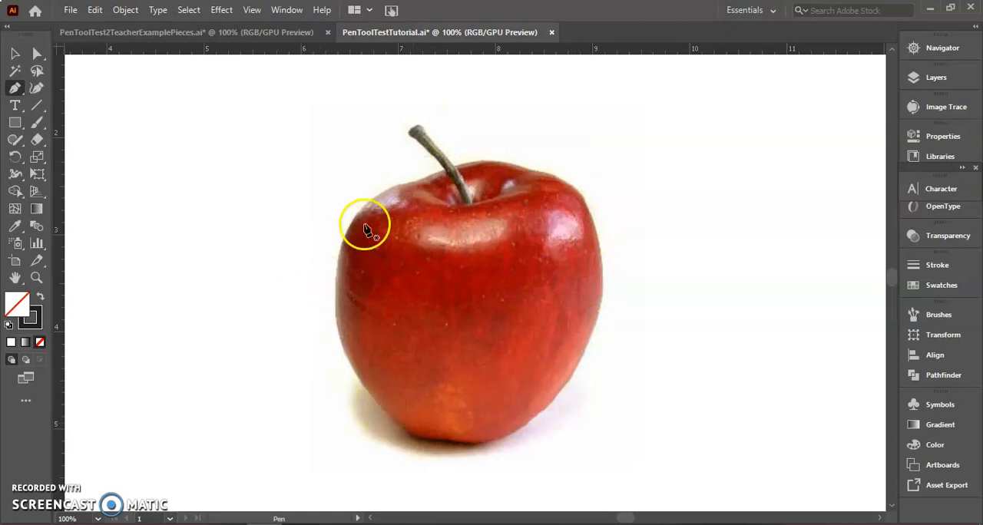
# Trace the apple's top edge and right side with curved Pen segments, starting just left of the stem
pyautogui.click(415, 181)
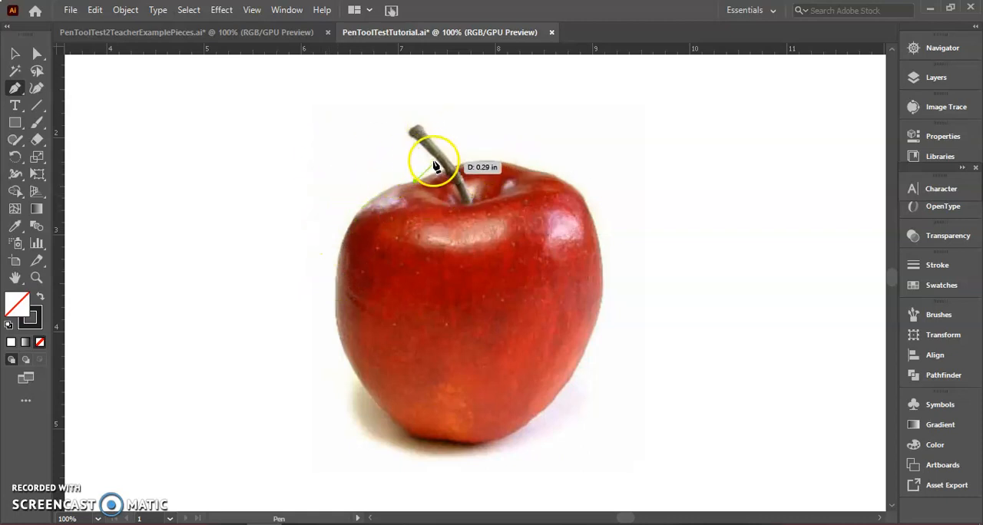
pyautogui.moveTo(515, 165); pyautogui.dragTo(538, 179)
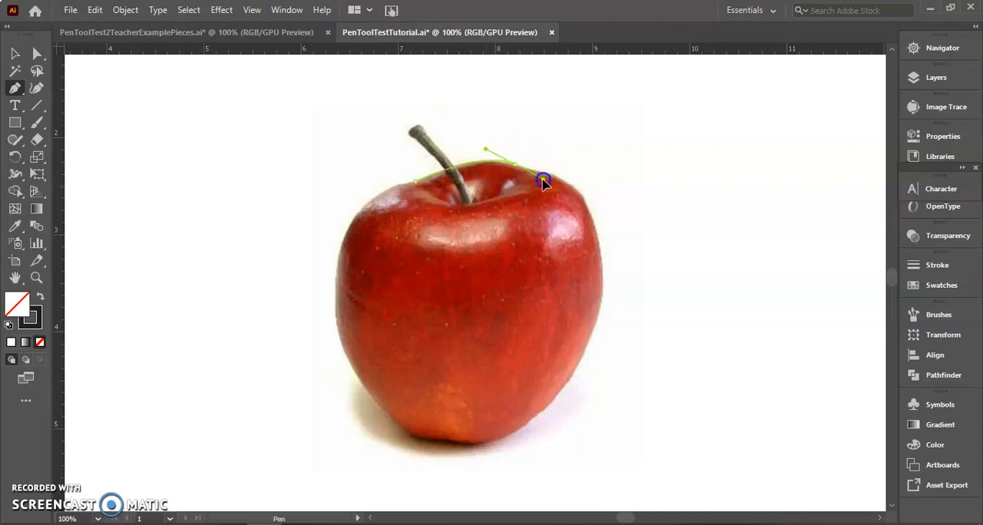
pyautogui.click(512, 164)
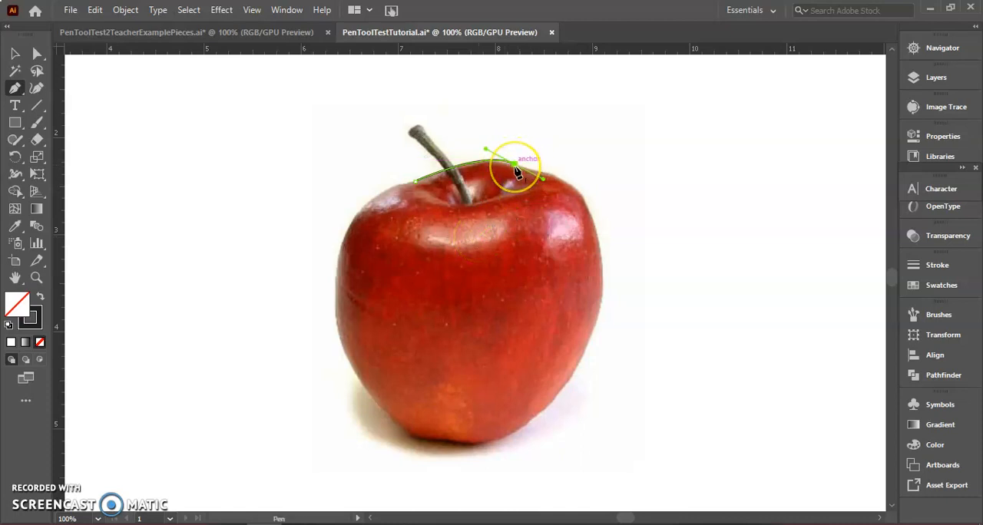
pyautogui.moveTo(516, 172); pyautogui.dragTo(605, 365)
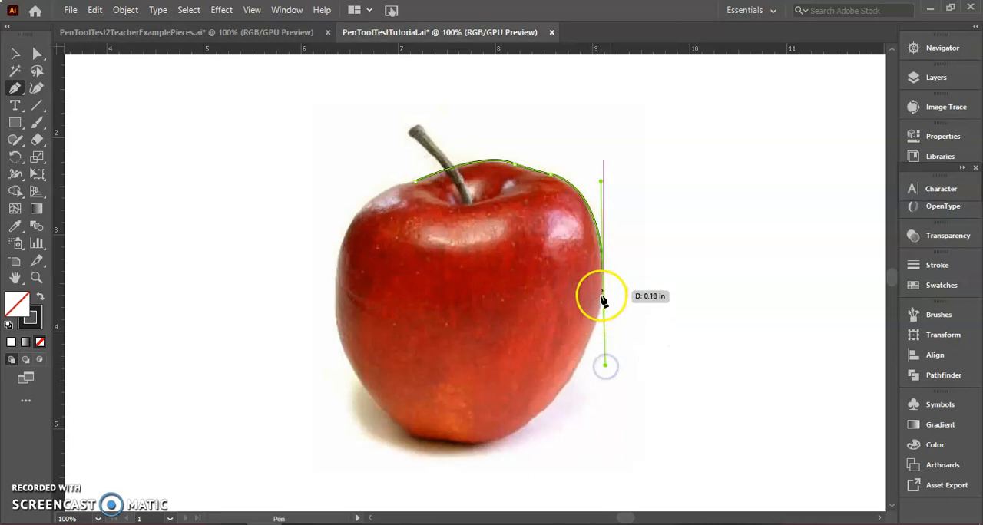
# Continue the Pen path around the apple's bottom and left side, and close it at the starting anchor
pyautogui.moveTo(514, 432); pyautogui.dragTo(431, 469)
pyautogui.moveTo(513, 432)
pyautogui.mouseDown()
pyautogui.moveTo(446, 462)
pyautogui.moveTo(457, 443)
pyautogui.moveTo(427, 449)
pyautogui.moveTo(392, 423)
pyautogui.mouseUp()
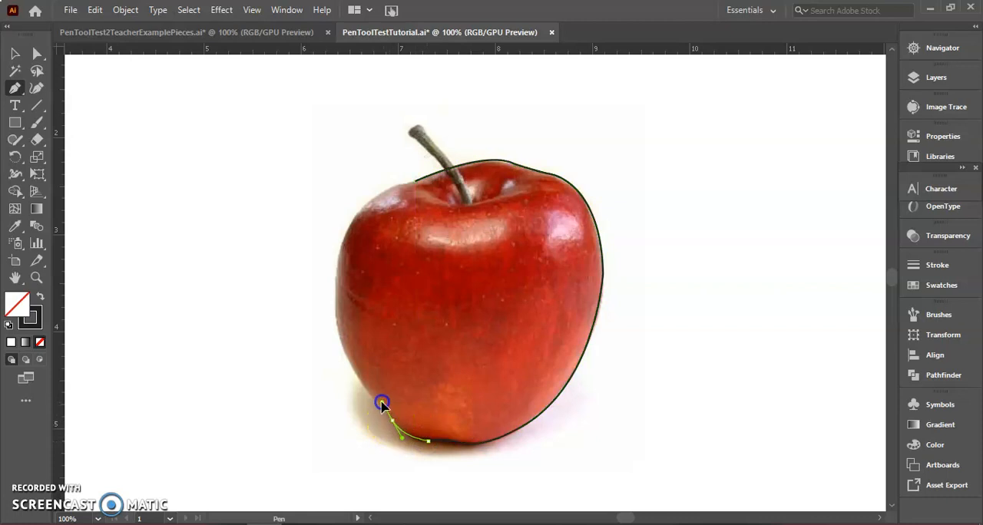
pyautogui.click(373, 398)
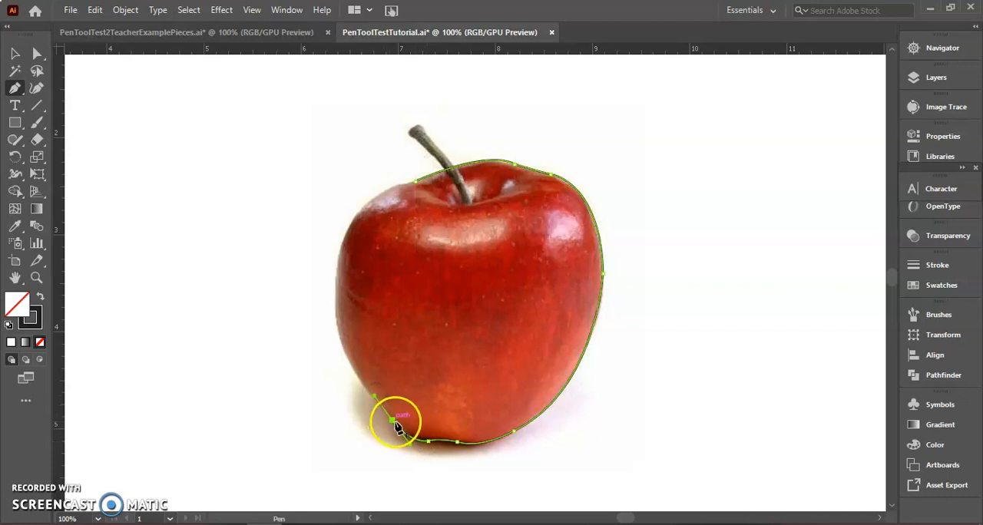
pyautogui.click(393, 424)
pyautogui.moveTo(337, 285); pyautogui.dragTo(347, 217)
pyautogui.click(338, 284)
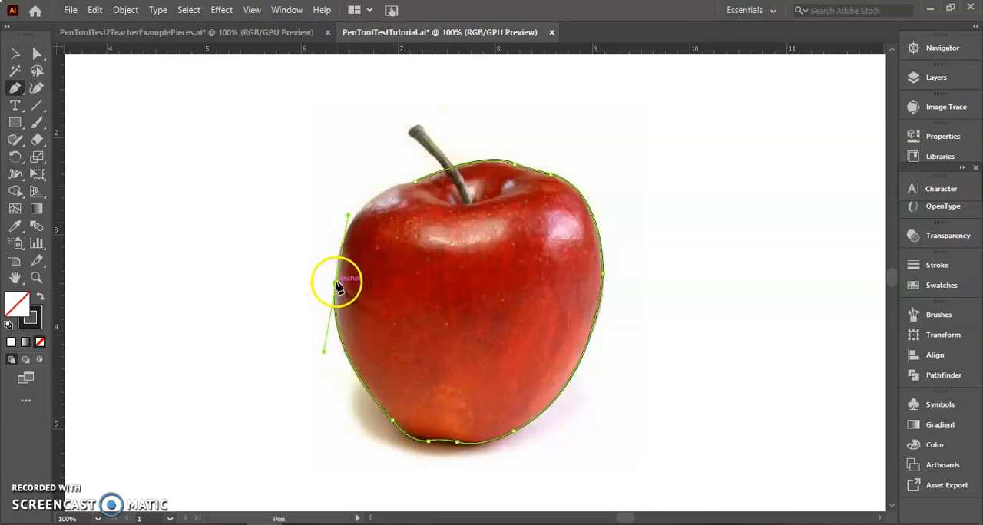
pyautogui.click(415, 184)
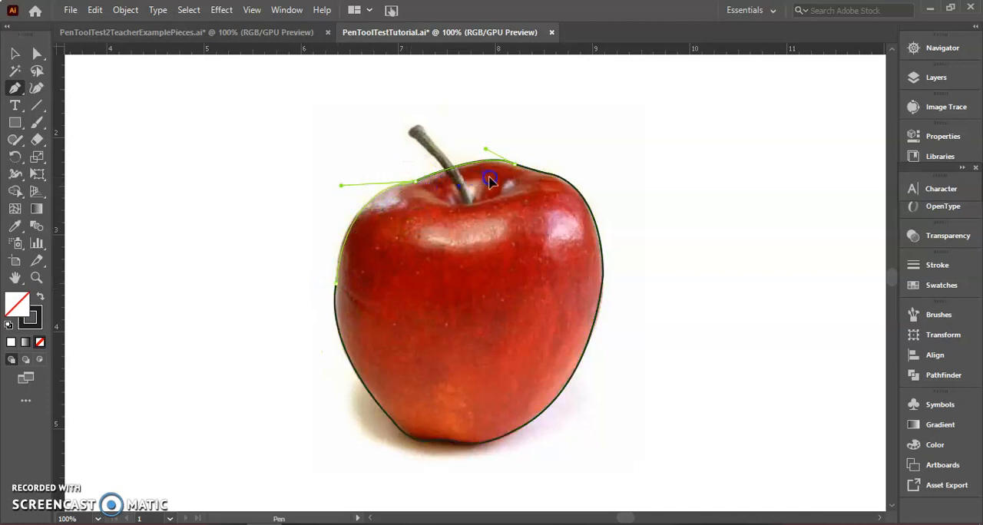
pyautogui.moveTo(496, 176); pyautogui.dragTo(495, 176)
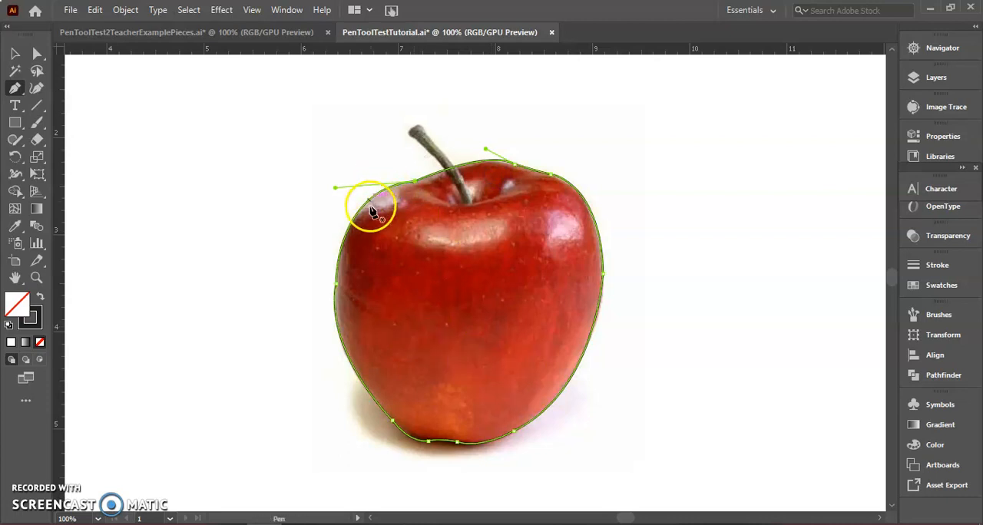
# Try moving the finished apple outline off the photo, and undo the move
pyautogui.click(15, 53)
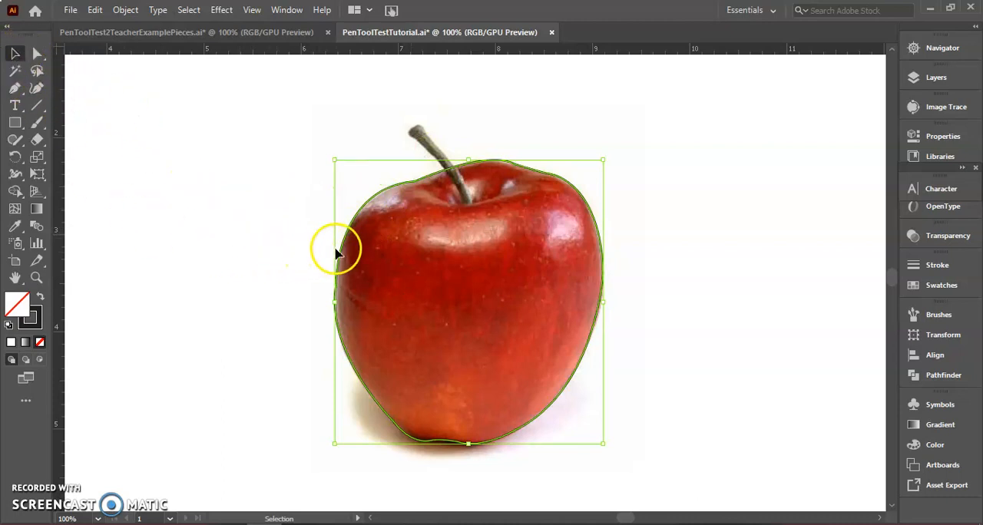
pyautogui.moveTo(339, 253); pyautogui.dragTo(620, 223)
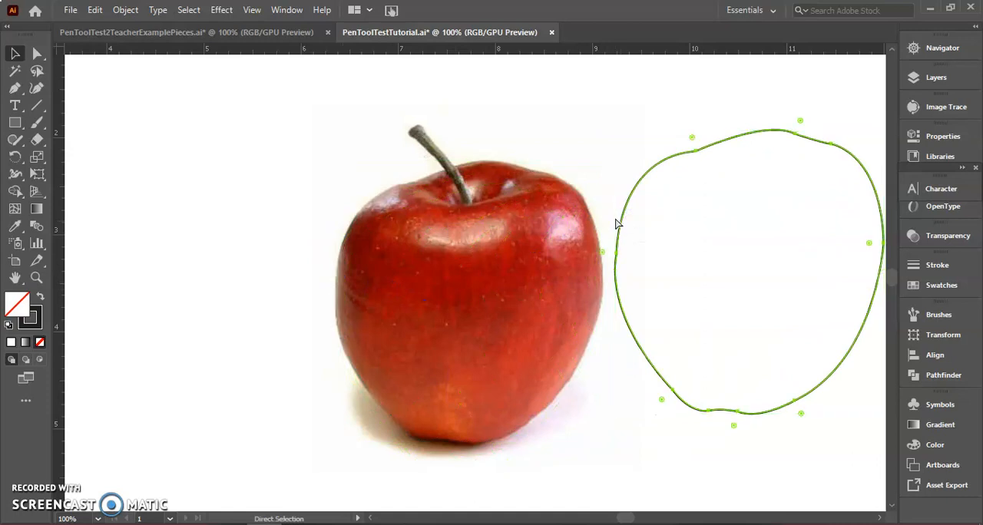
pyautogui.hotkey('ctrl', 'z')
pyautogui.click(419, 242)
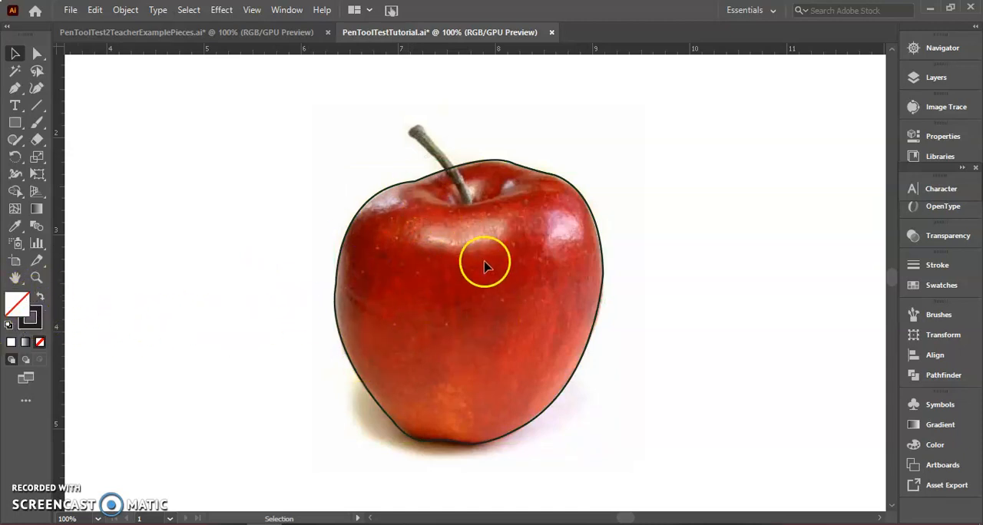
# Move the apple outline to the blank area right of the photo and deselect it
pyautogui.moveTo(338, 268); pyautogui.dragTo(647, 237)
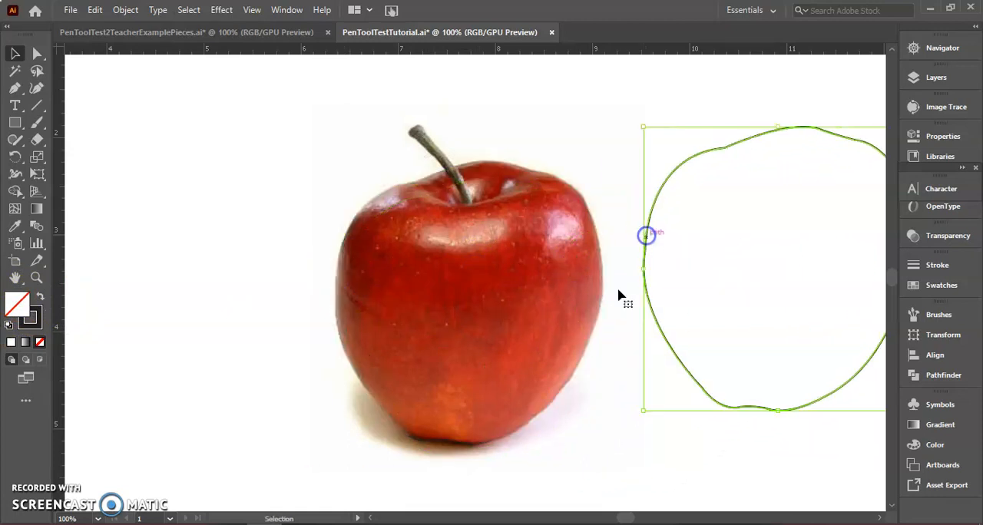
pyautogui.click(569, 376)
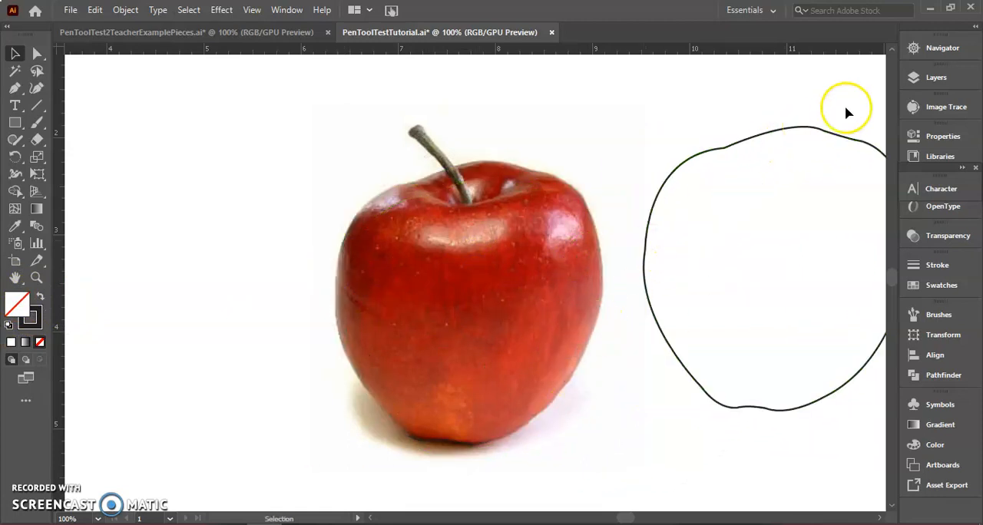
# Bring the upper half of the apple photo into close view at 200% zoom
pyautogui.click(919, 49)
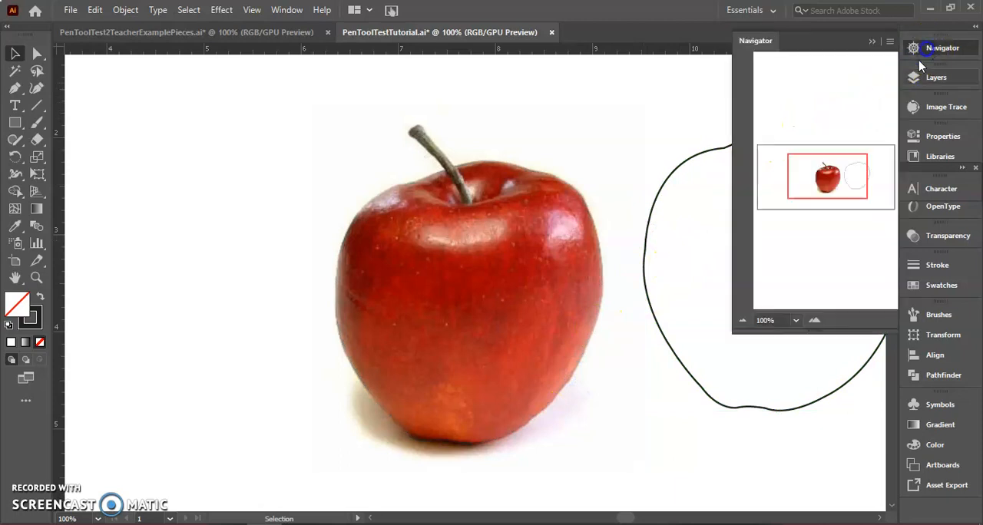
pyautogui.click(814, 320)
pyautogui.click(813, 320)
pyautogui.click(836, 182)
pyautogui.moveTo(835, 183); pyautogui.dragTo(827, 176)
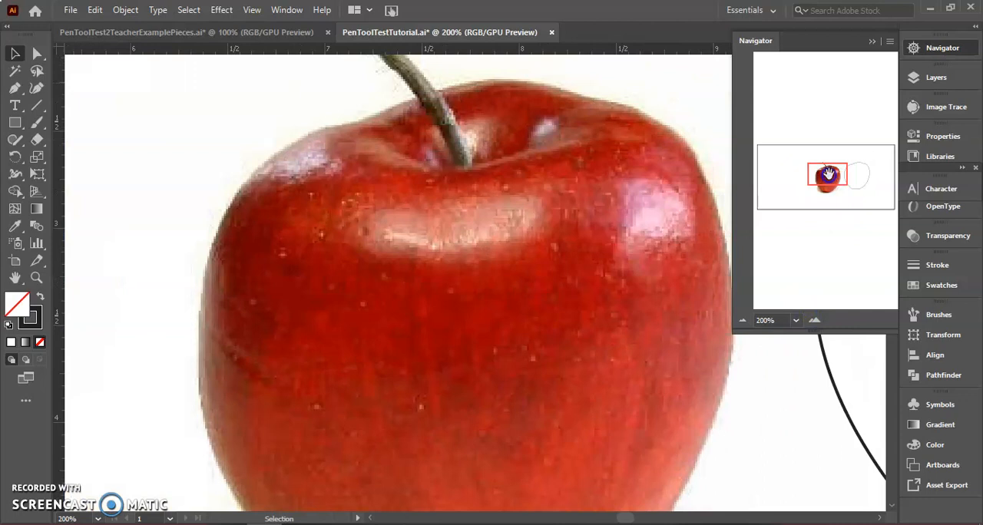
pyautogui.click(284, 10)
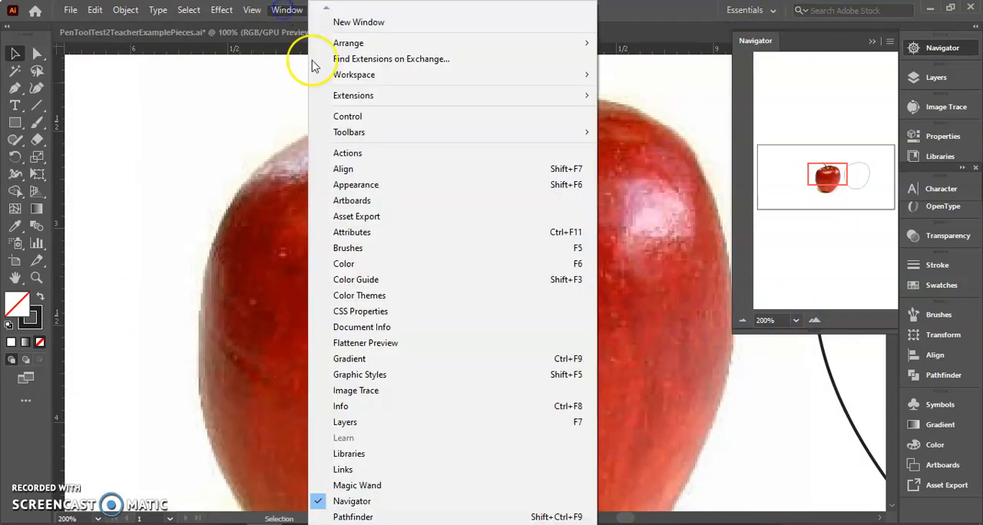
pyautogui.click(638, 10)
pyautogui.click(870, 41)
# Trace the upper edge and left end of the central highlight below the stem with the Pen tool
pyautogui.click(15, 89)
pyautogui.click(540, 197)
pyautogui.moveTo(469, 198); pyautogui.dragTo(428, 213)
pyautogui.click(469, 194)
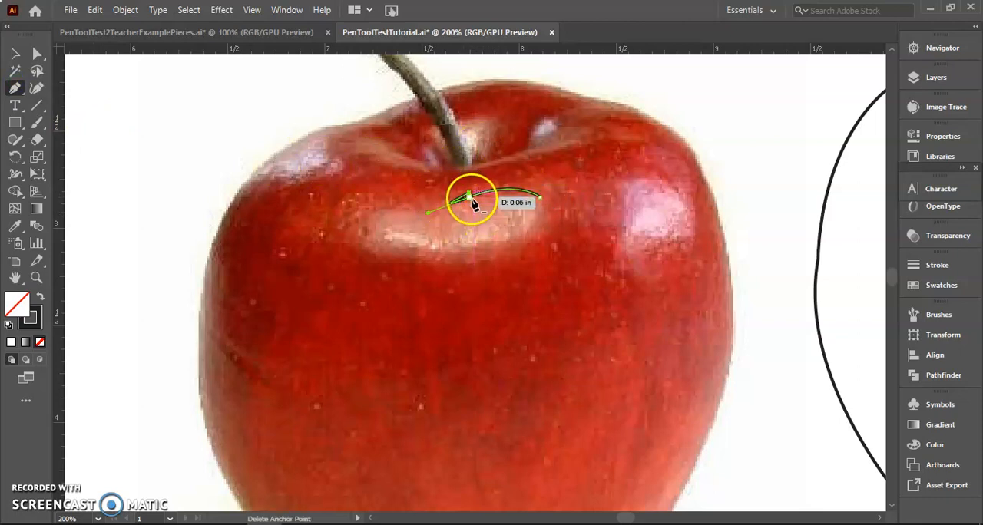
pyautogui.hotkey('ctrl', 'z')
pyautogui.moveTo(468, 198)
pyautogui.mouseDown()
pyautogui.moveTo(397, 254)
pyautogui.moveTo(423, 208)
pyautogui.moveTo(379, 204)
pyautogui.moveTo(366, 246)
pyautogui.mouseUp()
pyautogui.moveTo(392, 291); pyautogui.dragTo(395, 286)
pyautogui.click(366, 245)
# Trace the central highlight's lower edge and right end, and close the path at its first anchor
pyautogui.moveTo(427, 255); pyautogui.dragTo(460, 249)
pyautogui.click(459, 251)
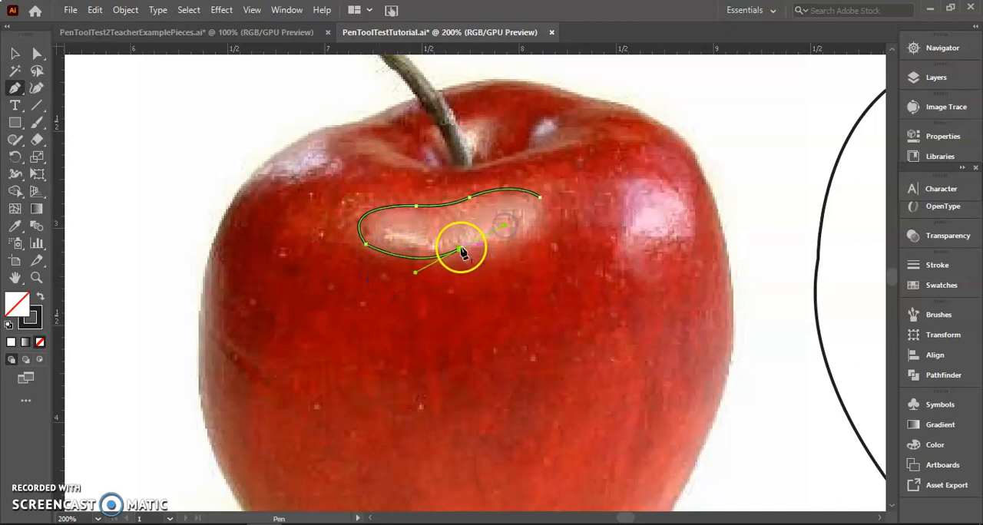
pyautogui.click(460, 249)
pyautogui.click(541, 223)
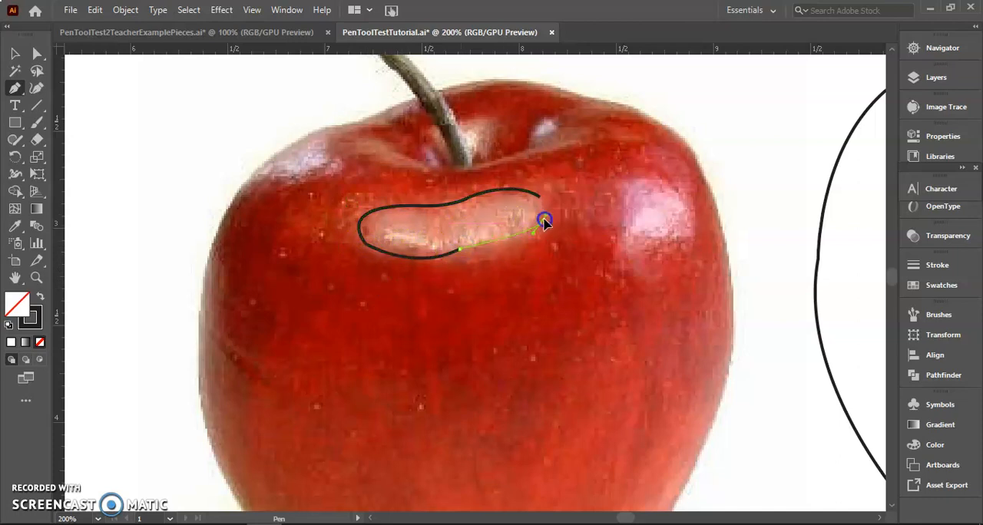
pyautogui.moveTo(559, 196); pyautogui.dragTo(555, 189)
pyautogui.click(540, 226)
pyautogui.moveTo(531, 194); pyautogui.dragTo(534, 194)
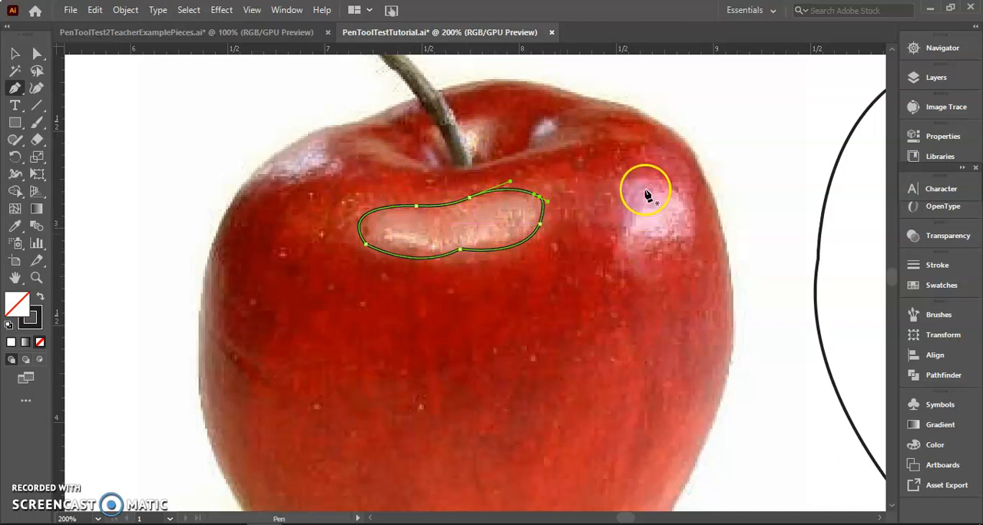
# Outline the pink highlight on the apple's right side as a closed Pen path
pyautogui.moveTo(652, 175)
pyautogui.mouseDown()
pyautogui.moveTo(623, 205)
pyautogui.moveTo(639, 244)
pyautogui.moveTo(625, 264)
pyautogui.moveTo(653, 279)
pyautogui.mouseUp()
pyautogui.click(627, 269)
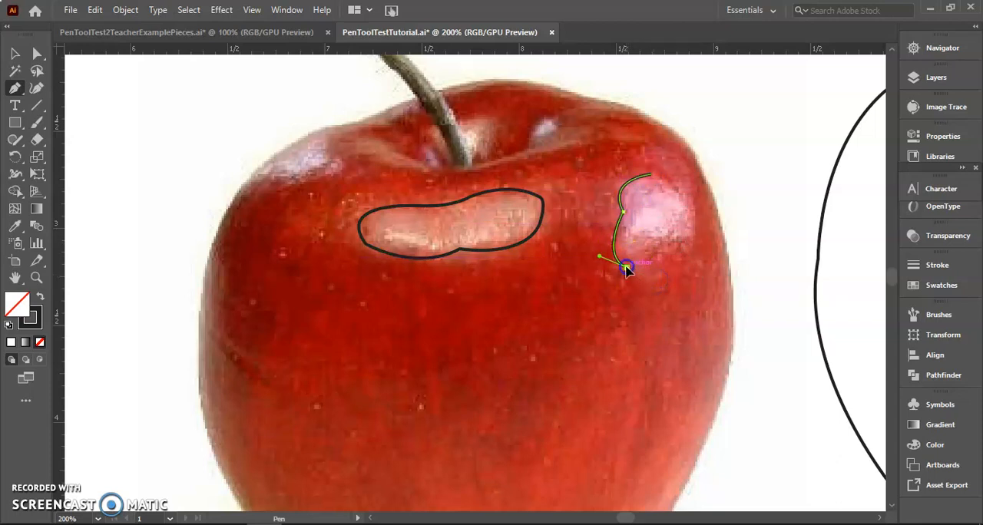
pyautogui.moveTo(656, 243); pyautogui.dragTo(678, 251)
pyautogui.moveTo(693, 209); pyautogui.dragTo(676, 176)
pyautogui.moveTo(693, 209); pyautogui.dragTo(619, 182)
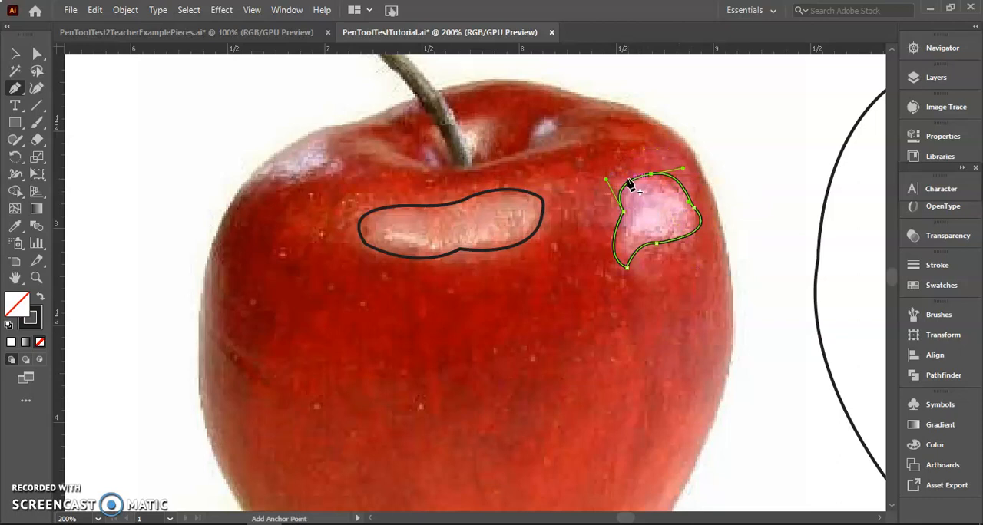
# Outline the pale highlight on the apple's upper-left edge with the Pen tool
pyautogui.moveTo(326, 124); pyautogui.dragTo(221, 200)
pyautogui.click(244, 184)
pyautogui.moveTo(326, 136); pyautogui.dragTo(361, 120)
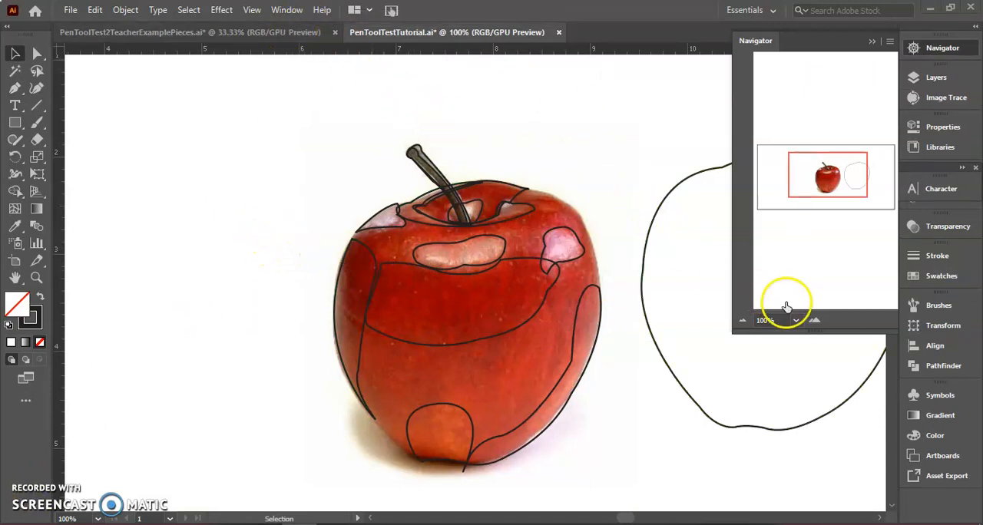
# Select the central highlight outline and ready the Eyedropper for sampling its colour
pyautogui.click(814, 321)
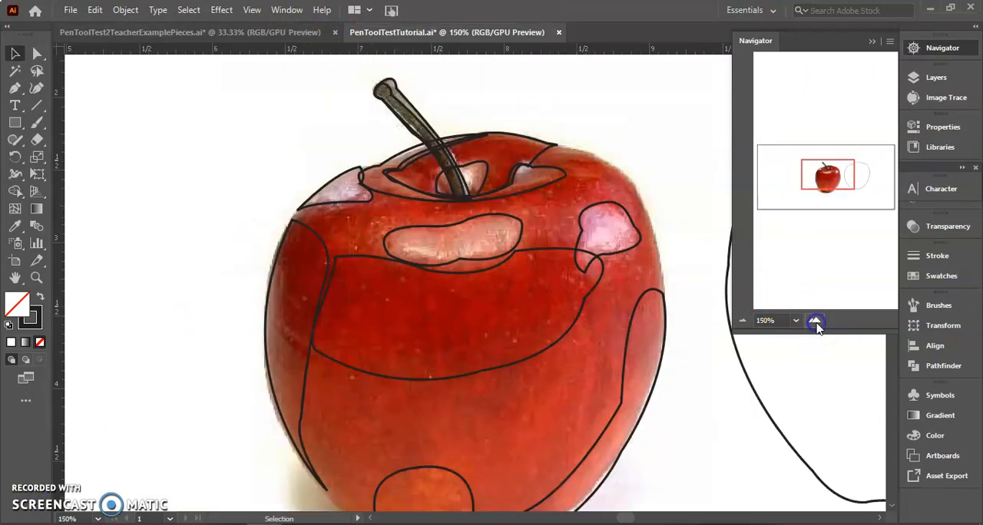
pyautogui.click(430, 230)
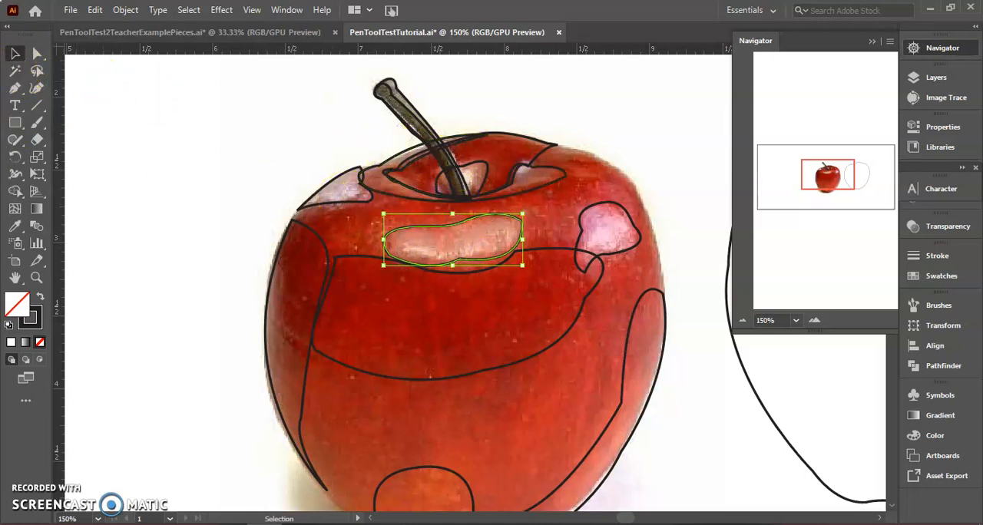
pyautogui.click(16, 225)
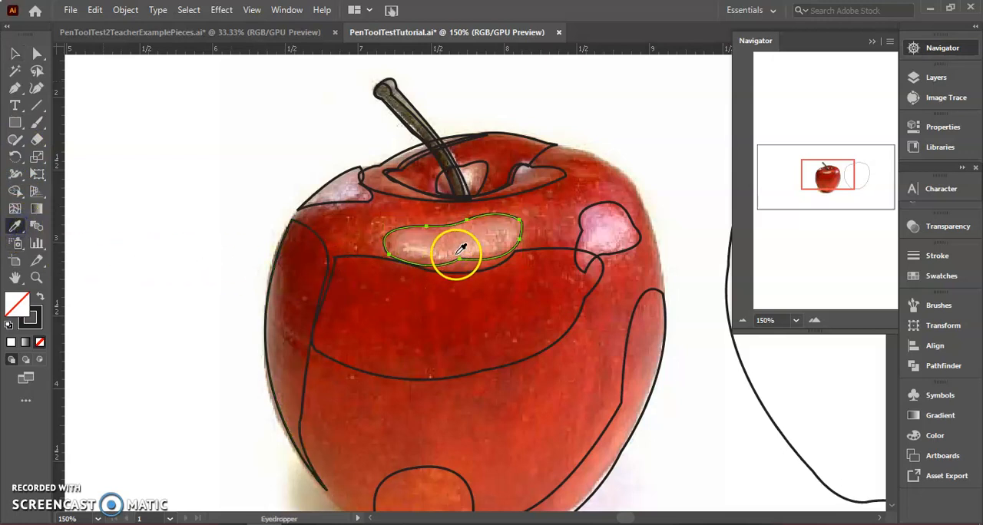
# Try filling the central highlight with pinks sampled from its right and left areas, undoing each fill
pyautogui.click(482, 235)
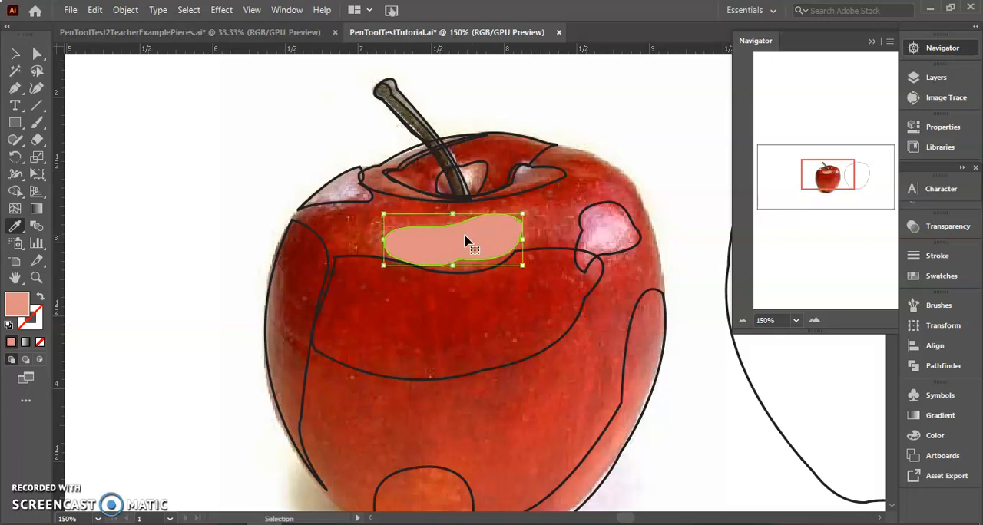
pyautogui.press('/')
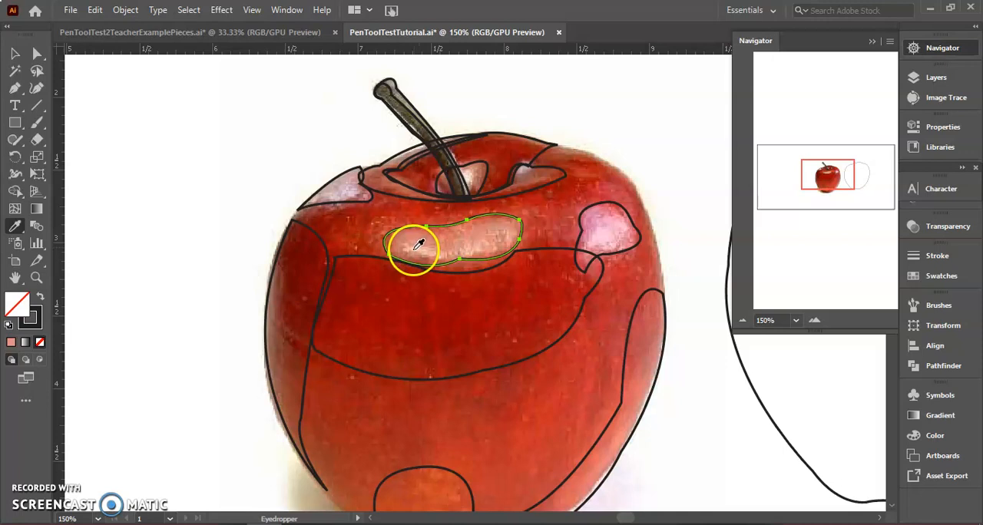
pyautogui.click(415, 246)
pyautogui.press('/')
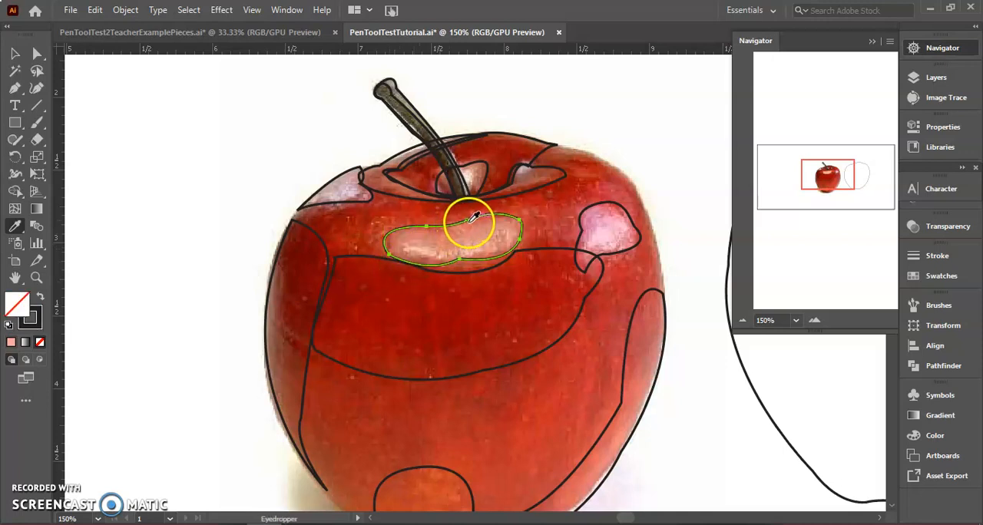
# Fill the central highlight with sampled salmon pink and the upper-left edge highlight with pale lilac sampled from the photo
pyautogui.click(484, 232)
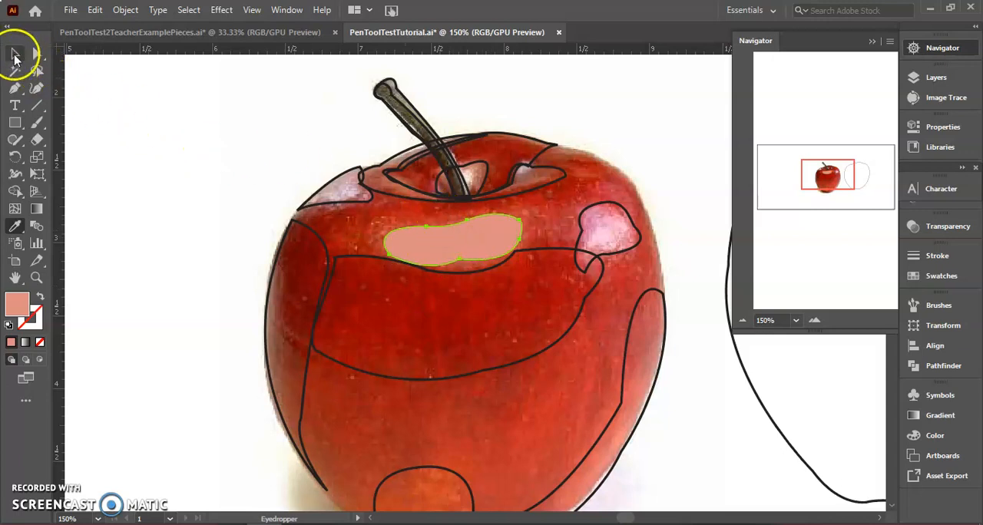
pyautogui.click(16, 55)
pyautogui.click(341, 201)
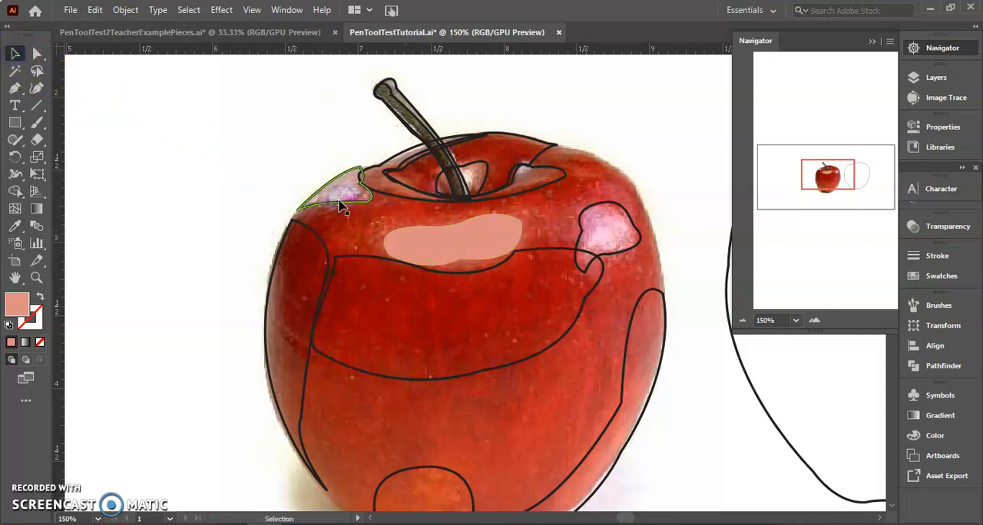
pyautogui.click(14, 226)
pyautogui.click(317, 187)
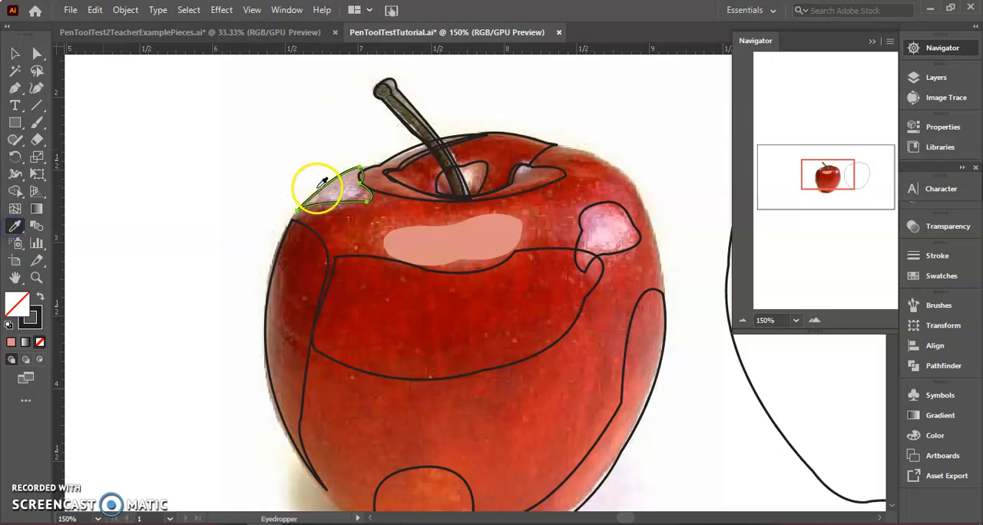
pyautogui.click(351, 190)
# Fill the highlight shape on the apple's right side with light pink sampled from the photo inside it
pyautogui.click(14, 55)
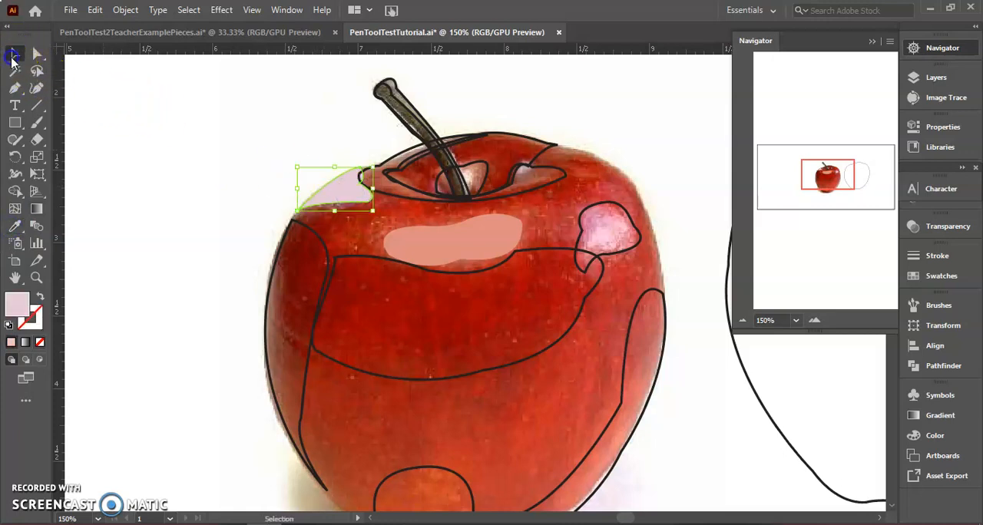
pyautogui.click(581, 233)
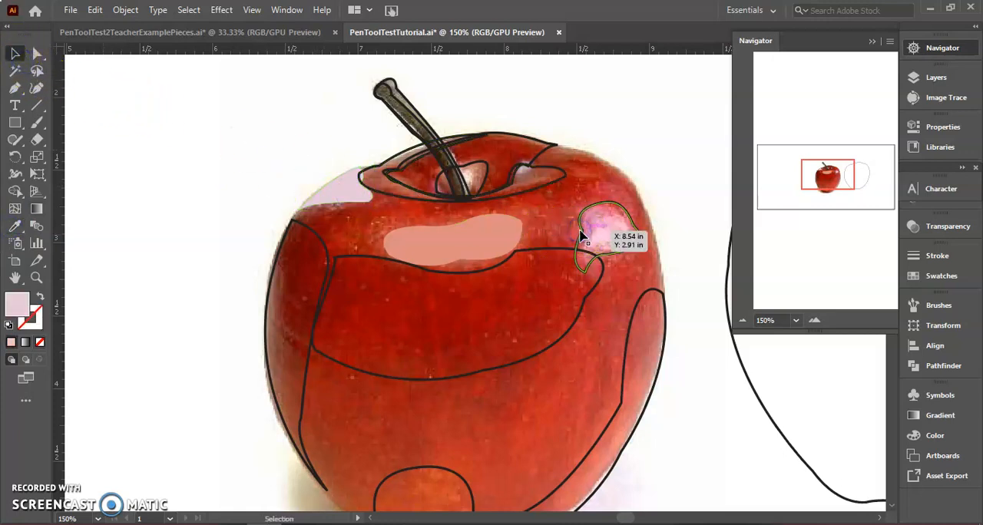
pyautogui.click(15, 226)
pyautogui.click(425, 242)
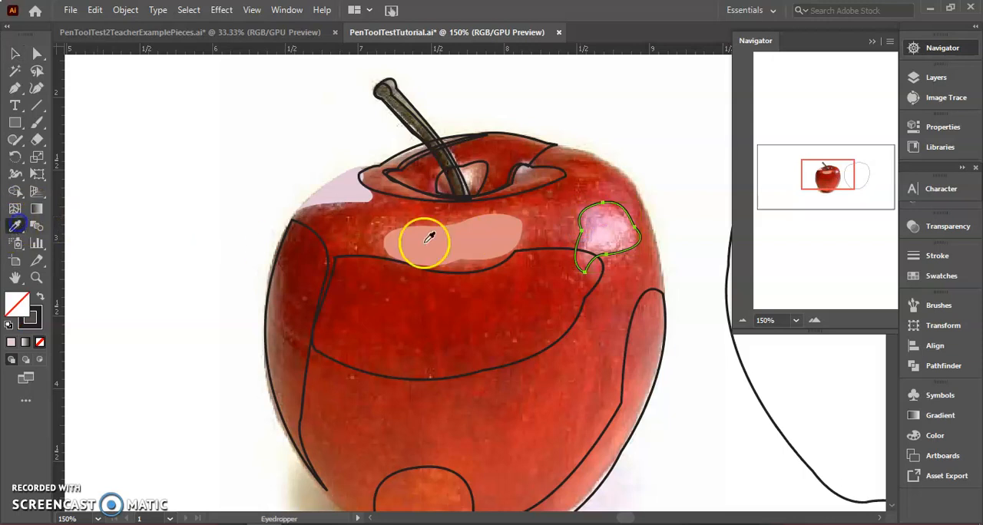
pyautogui.click(603, 226)
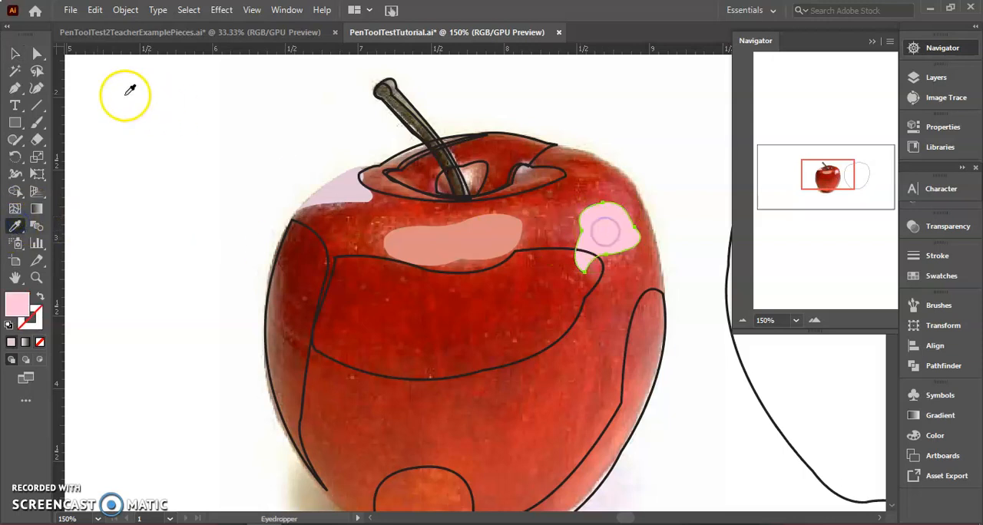
# Fill the large shading shape below the central highlight with dark red sampled from the photo
pyautogui.click(14, 53)
pyautogui.click(351, 256)
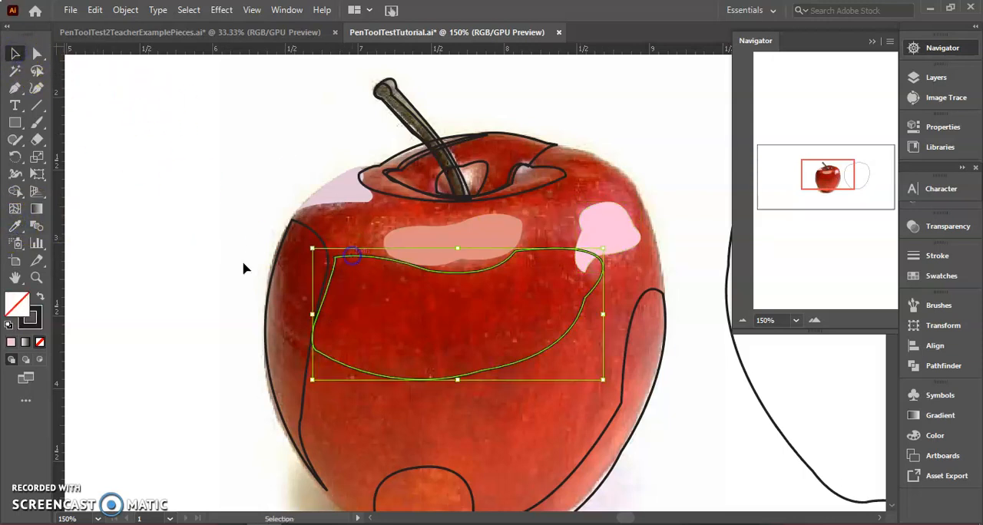
pyautogui.click(14, 226)
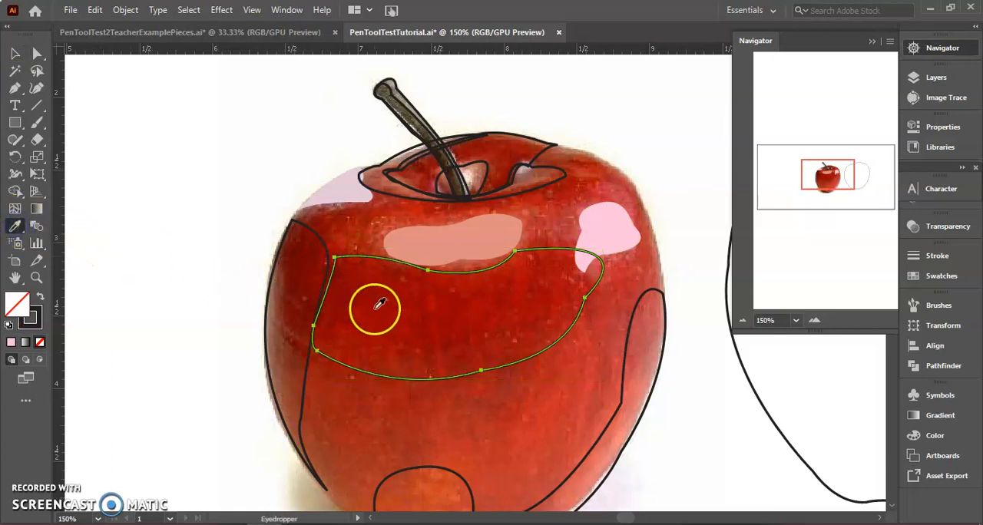
pyautogui.click(464, 347)
# Fill the narrow shadow shape along the apple's left edge with deep red sampled from the photo
pyautogui.click(14, 53)
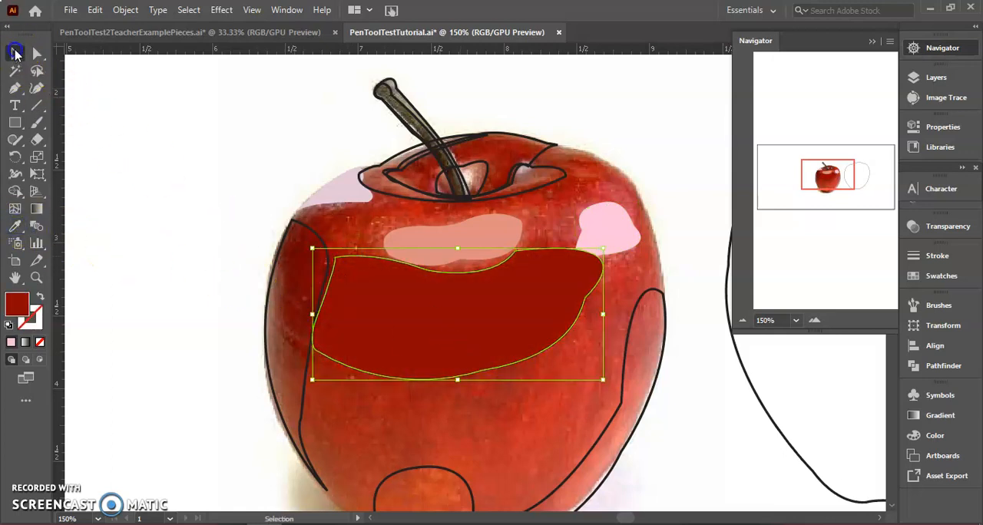
pyautogui.click(285, 228)
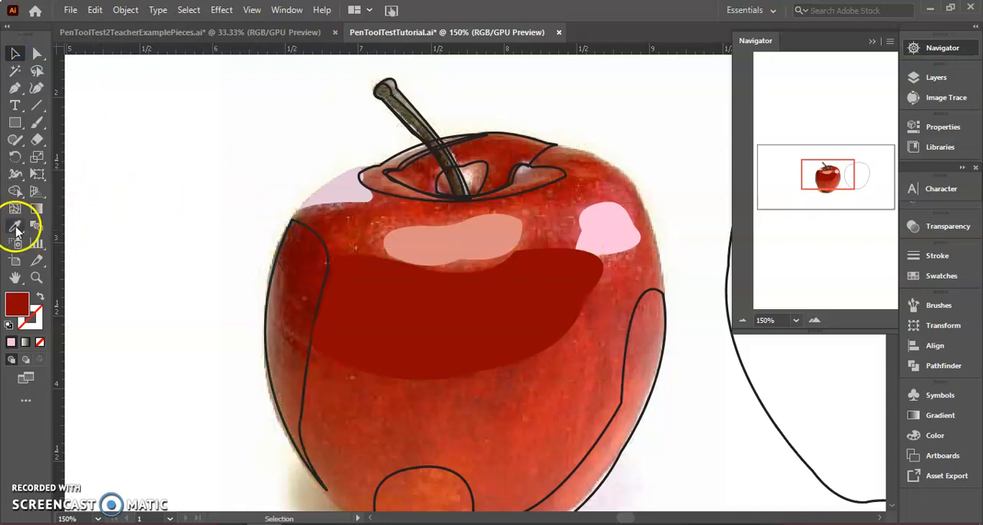
pyautogui.click(278, 246)
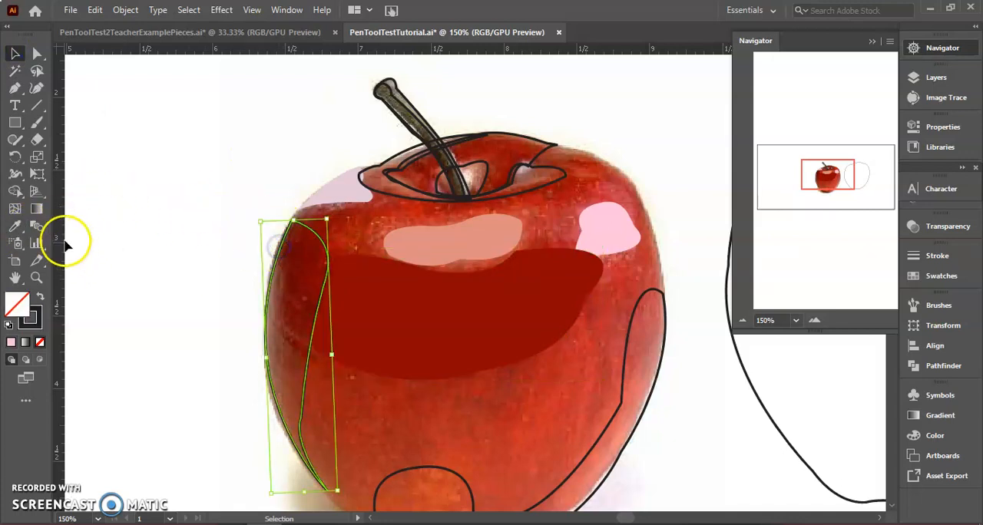
pyautogui.click(13, 228)
pyautogui.click(287, 272)
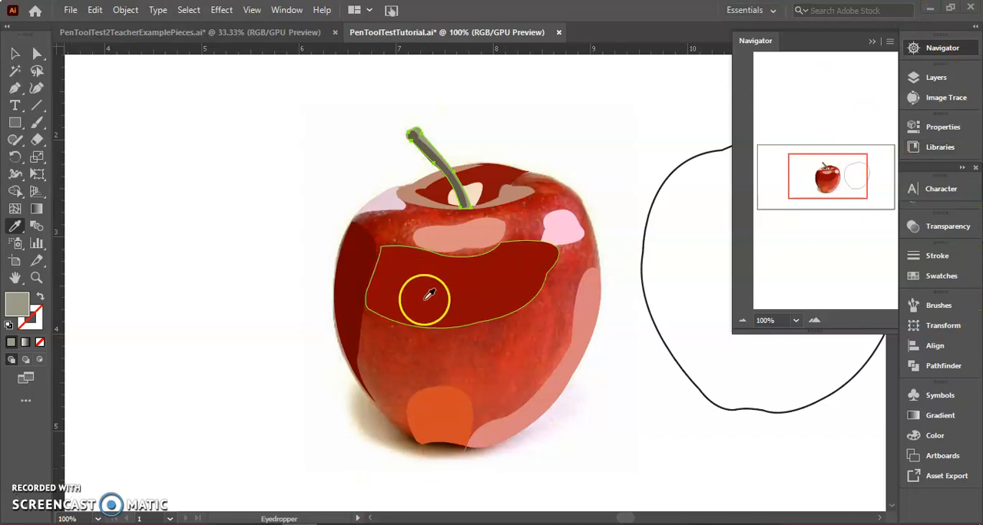
# Move the whole-apple outline from beside the photo back onto the apple and nudge it into alignment with the edges
pyautogui.click(14, 54)
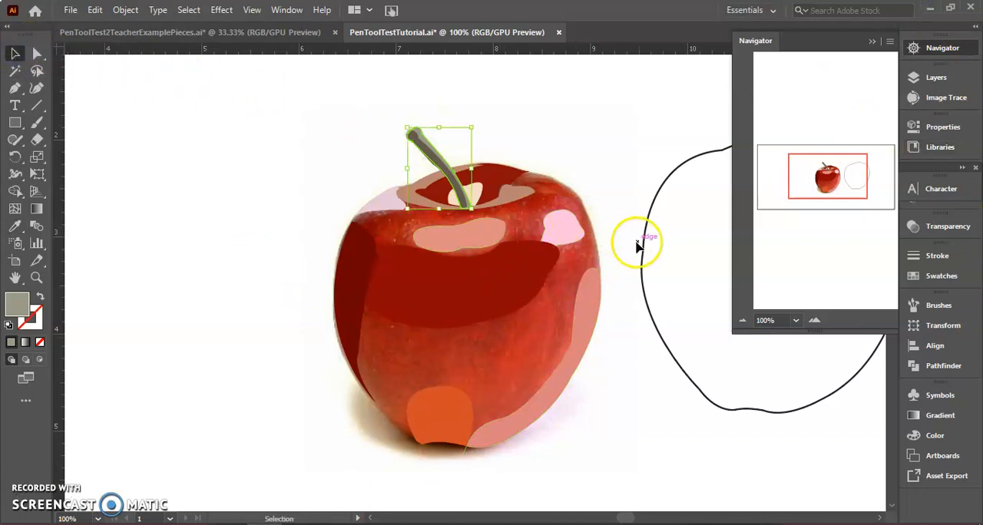
pyautogui.moveTo(644, 247); pyautogui.dragTo(336, 276)
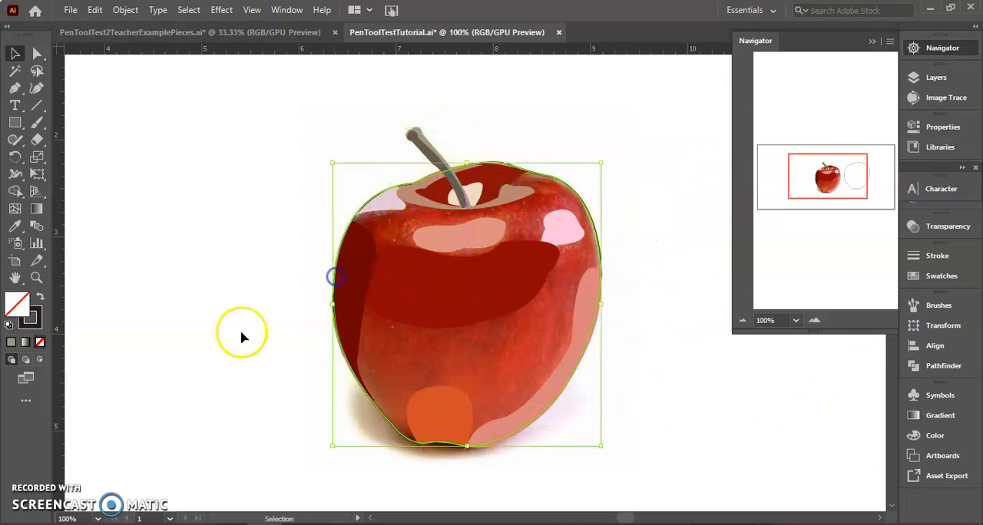
pyautogui.press('Down')
pyautogui.press('Down')
pyautogui.press('Up')
pyautogui.press('Up')
pyautogui.press('Up')
pyautogui.press('Down')
pyautogui.press('Down')
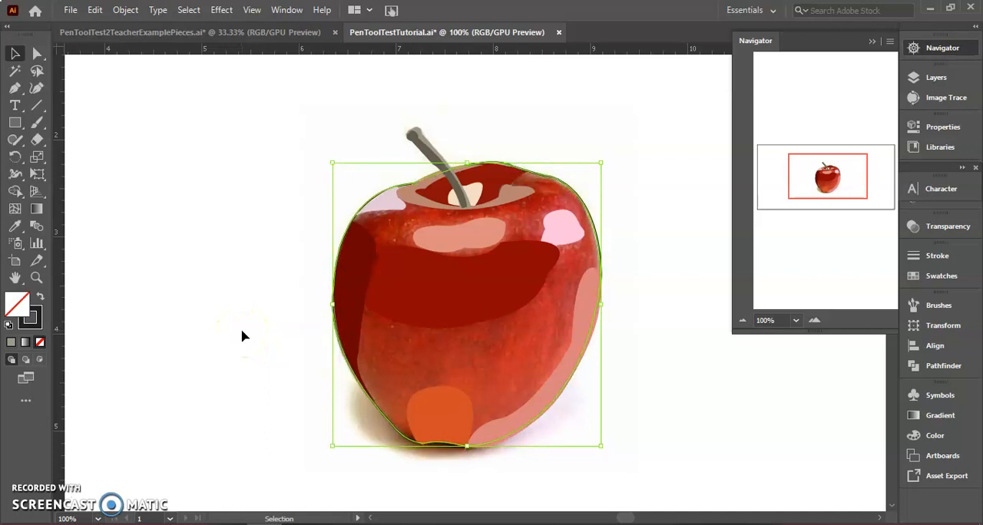
pyautogui.press('Right')
pyautogui.press('Up')
pyautogui.press('Left')
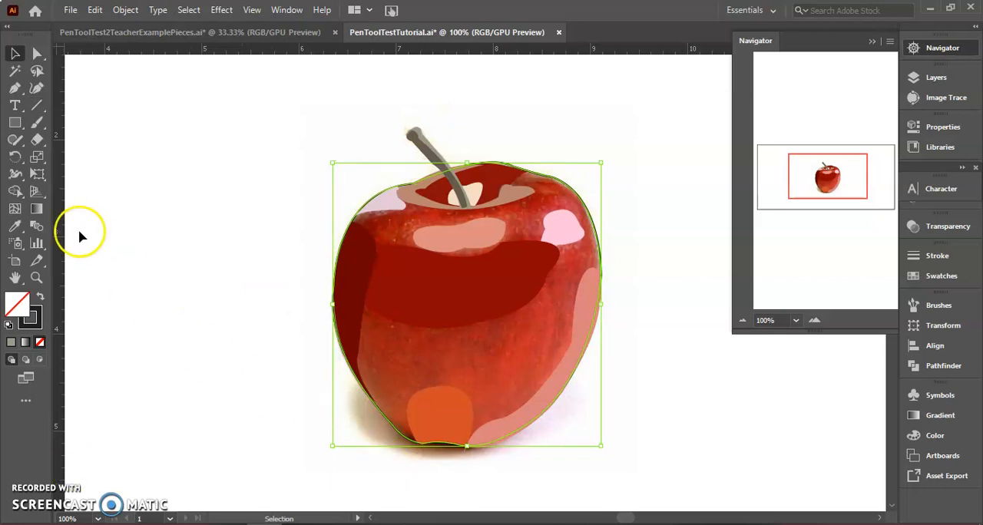
# Fill the whole-apple outline with the medium red sampled from the apple's lower middle and deselect it
pyautogui.click(14, 225)
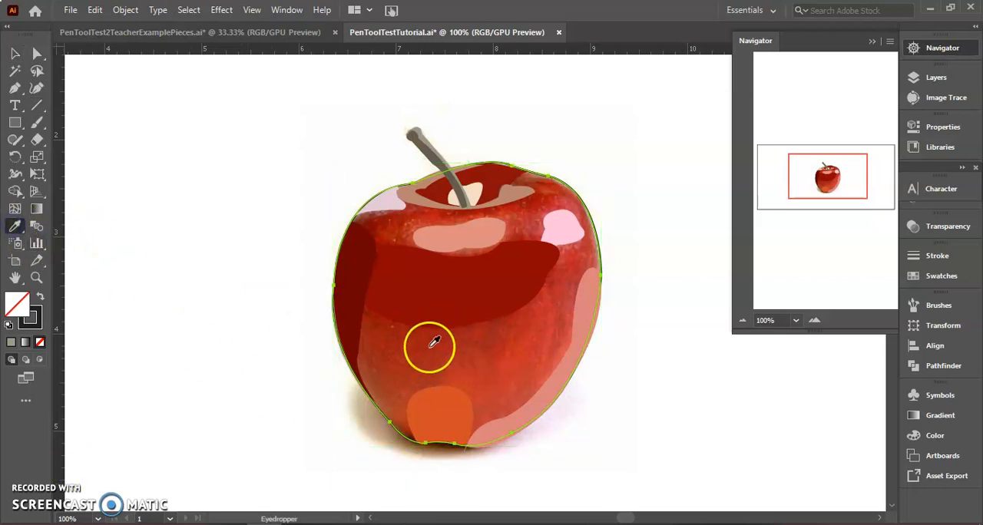
pyautogui.click(443, 348)
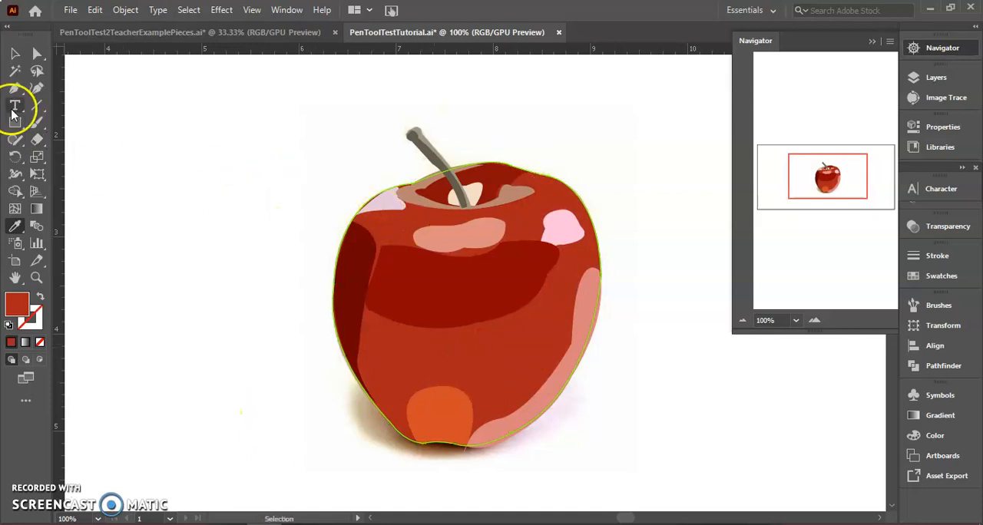
pyautogui.click(14, 53)
pyautogui.click(171, 178)
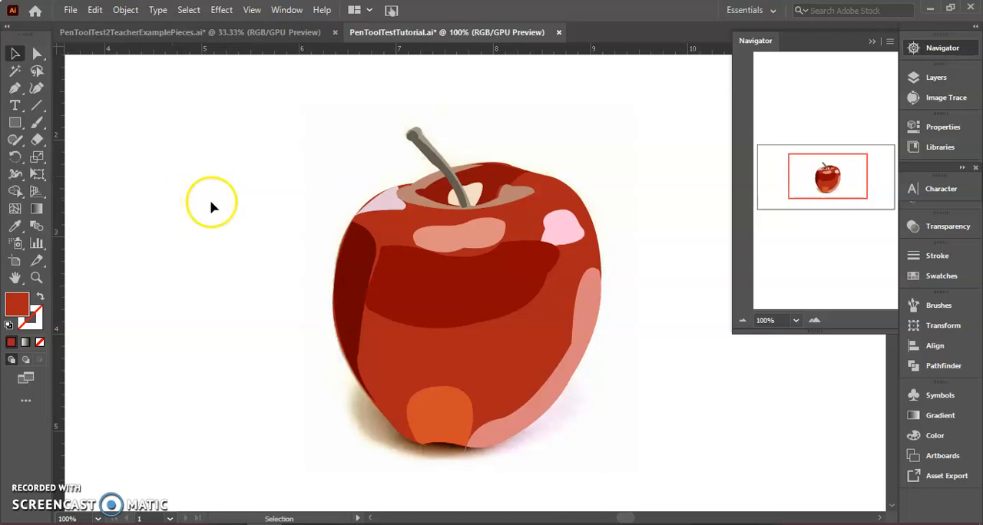
# Select the large dark red shading shape in the middle of the apple and open the Stylize Feather effect for it
pyautogui.click(452, 233)
pyautogui.click(428, 289)
pyautogui.click(345, 295)
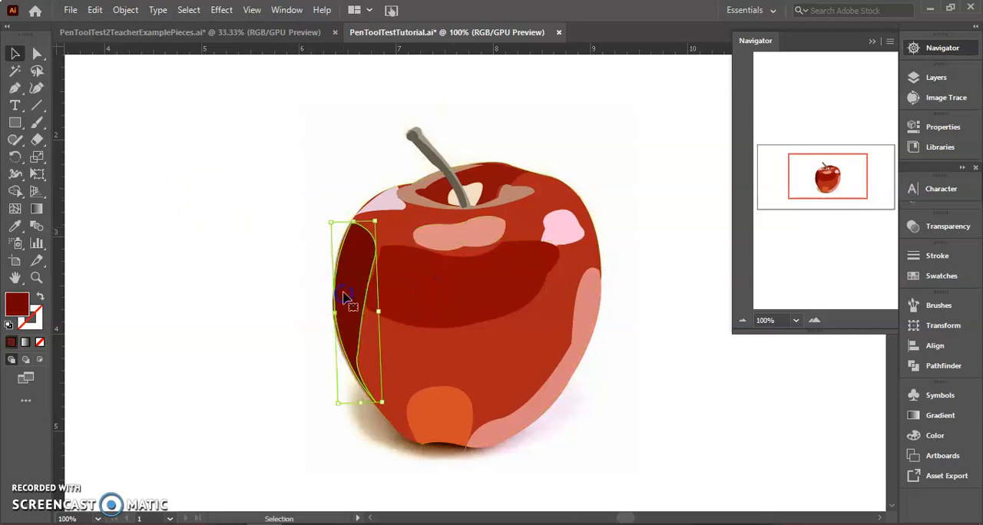
pyautogui.click(430, 276)
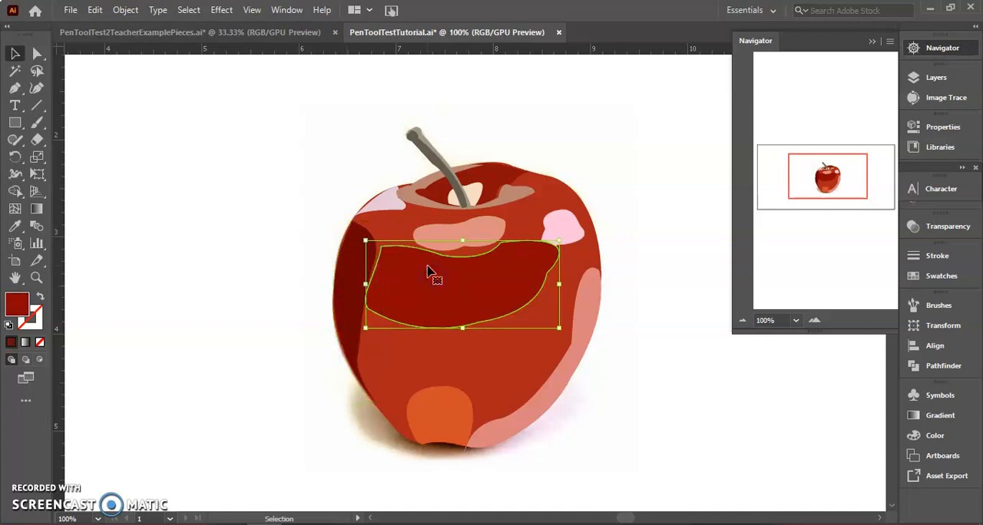
pyautogui.click(223, 10)
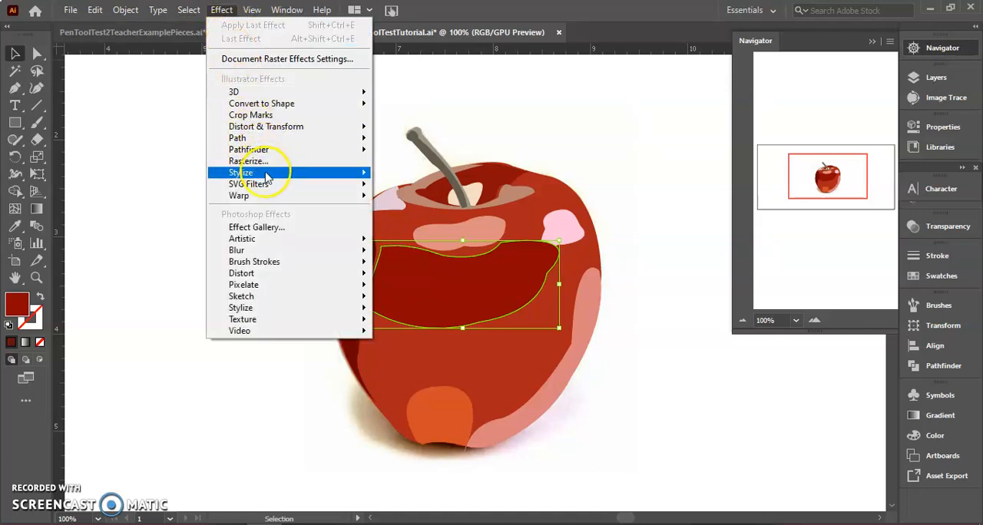
pyautogui.moveTo(266, 177)
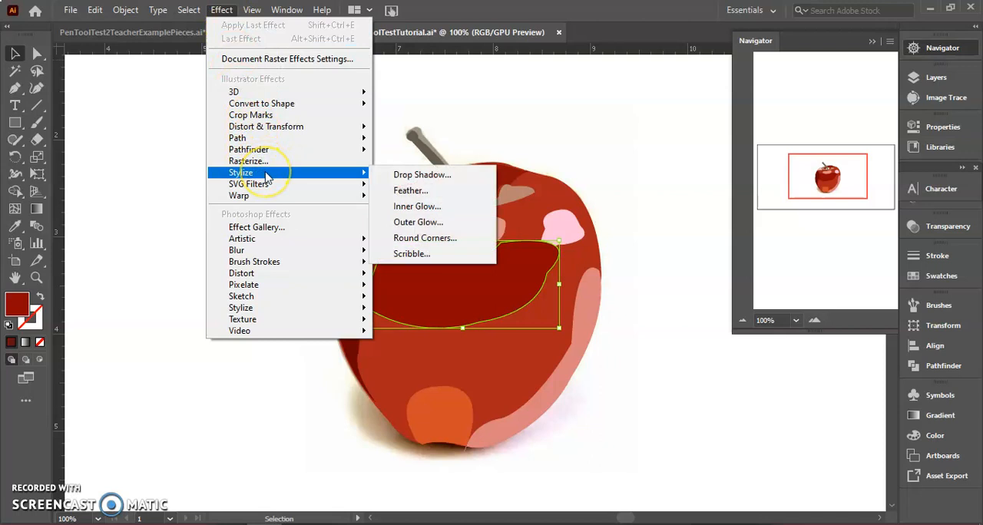
pyautogui.click(399, 194)
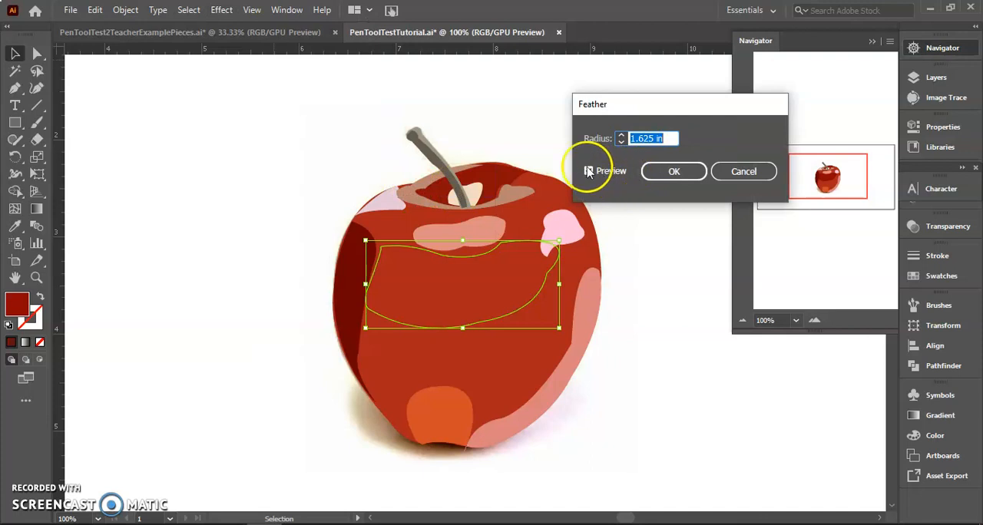
# Preview different feather radii on the dark red shading shape, set the radius to 0.125 in and apply the effect
pyautogui.click(591, 174)
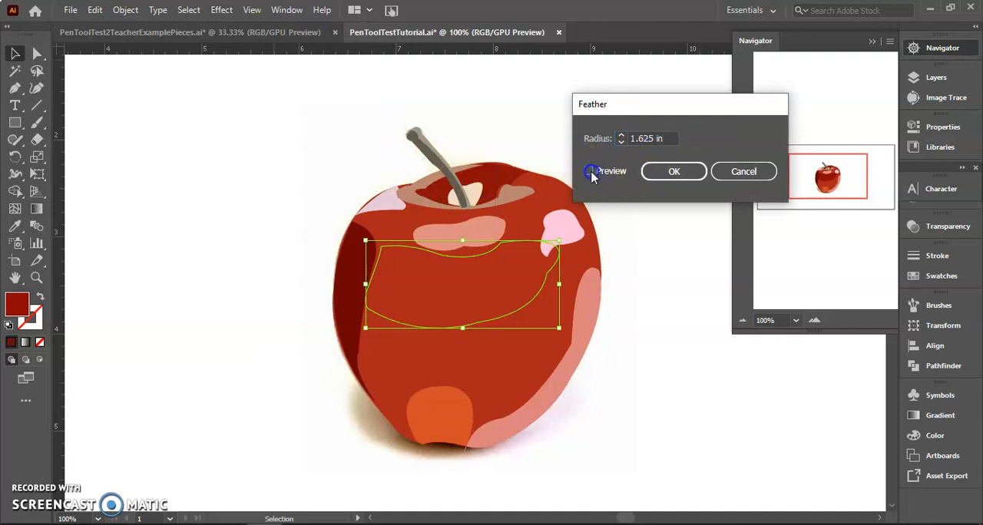
pyautogui.click(644, 138)
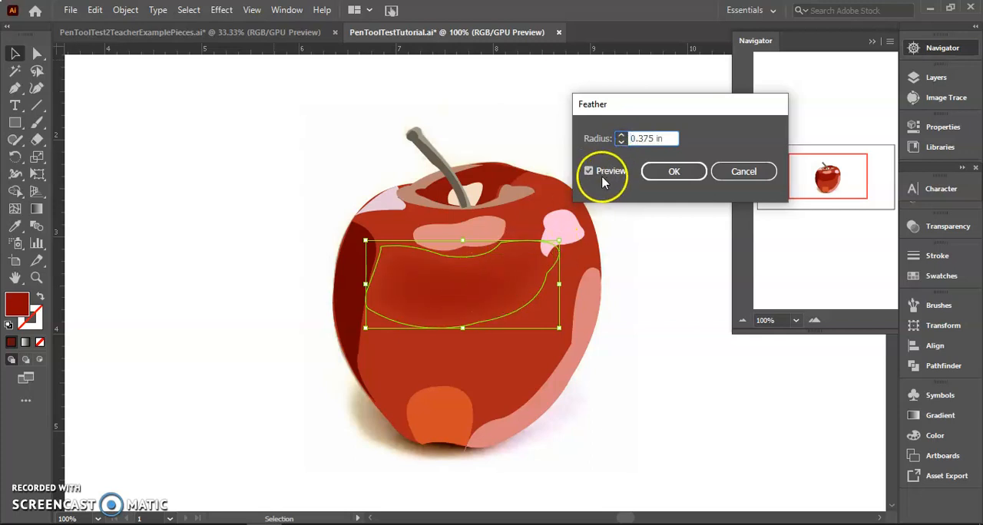
pyautogui.click(590, 172)
pyautogui.click(621, 142)
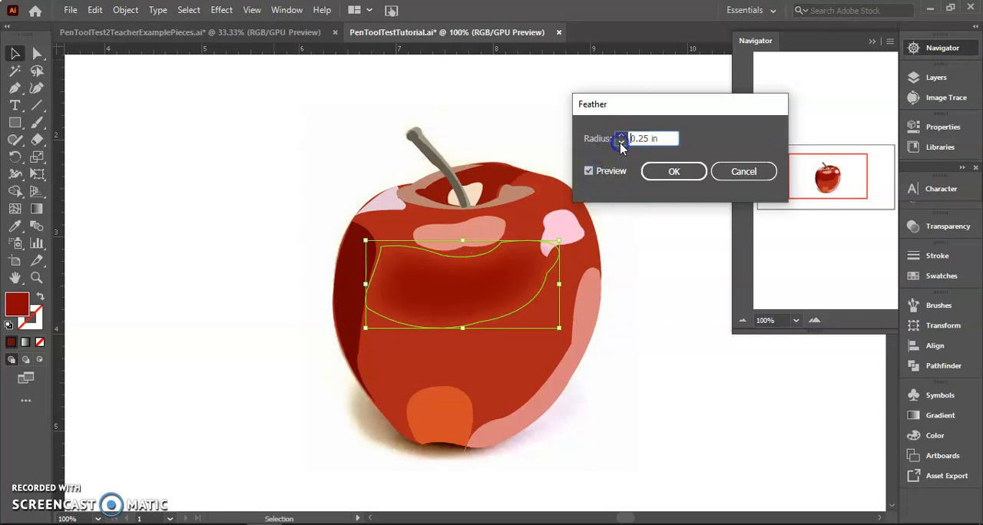
pyautogui.click(621, 142)
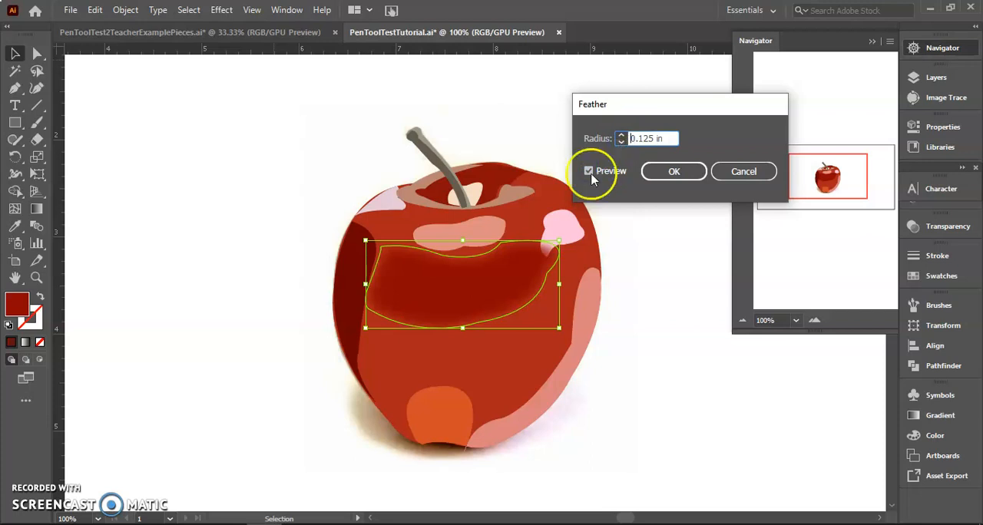
pyautogui.click(621, 142)
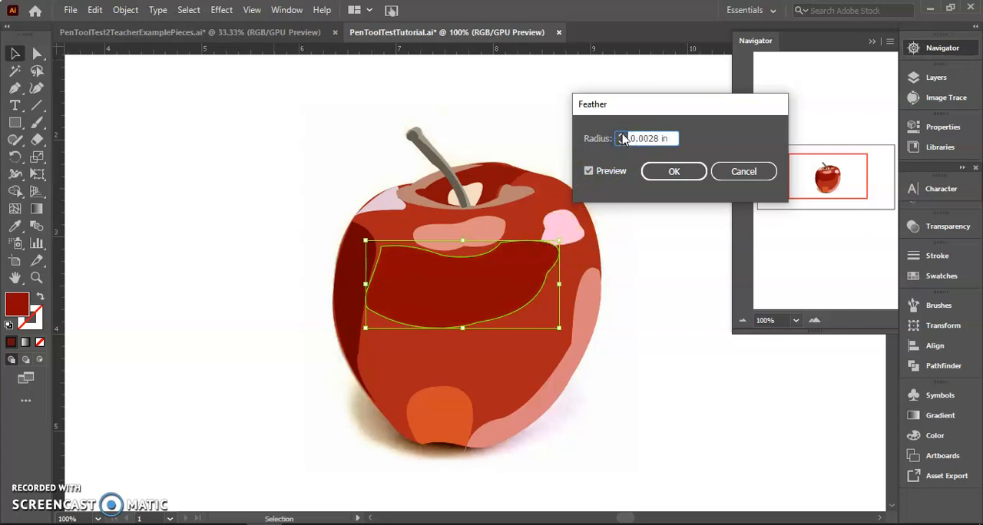
pyautogui.click(622, 136)
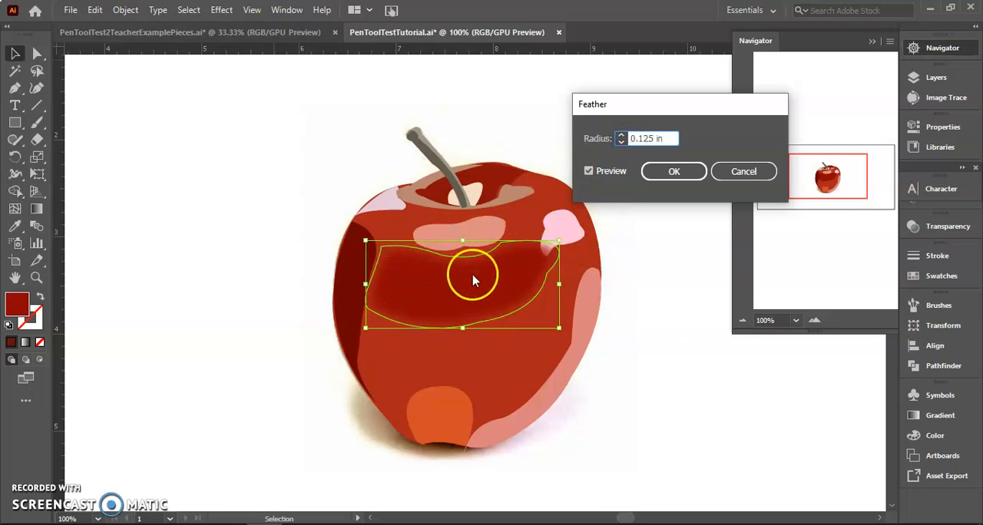
pyautogui.click(658, 171)
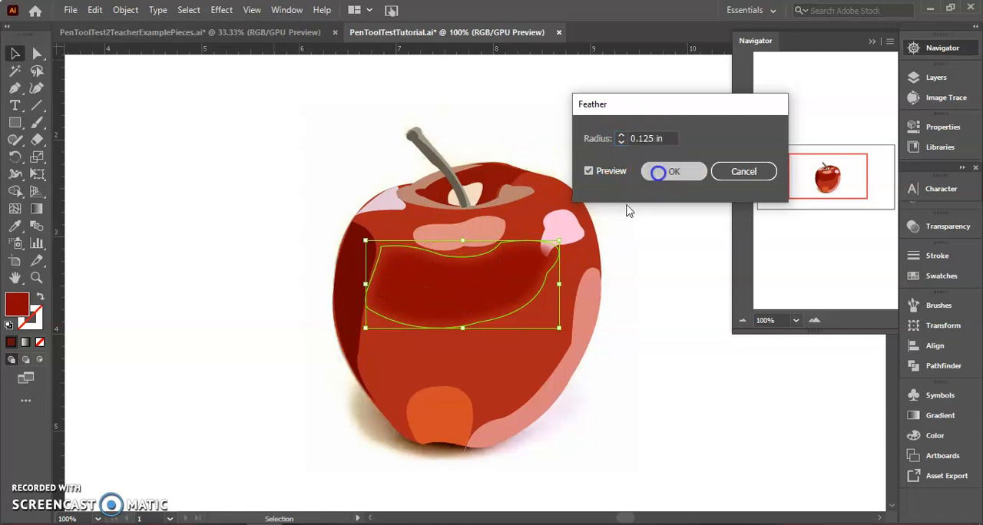
# Apply a Stylize Feather of 0.125 in to the salmon highlight just above the dark red shading shape
pyautogui.click(480, 230)
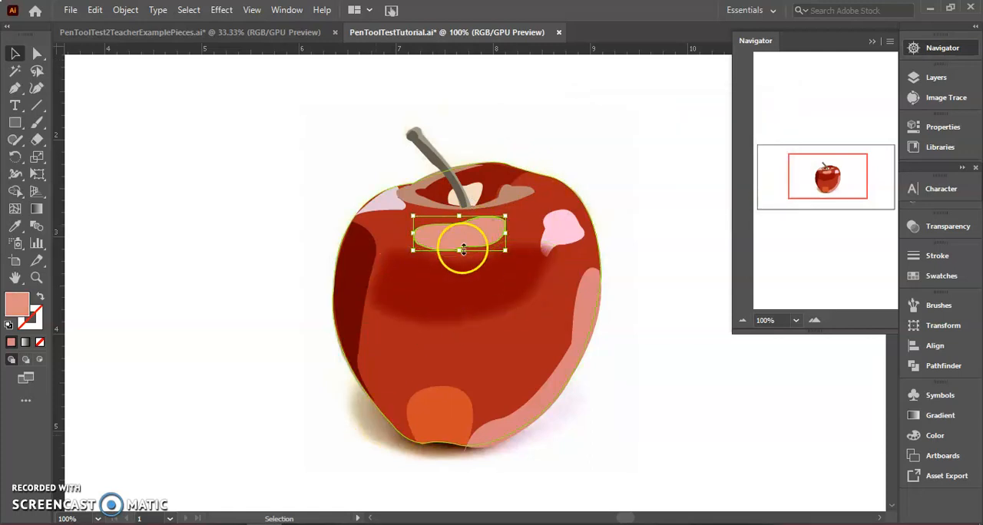
pyautogui.click(222, 9)
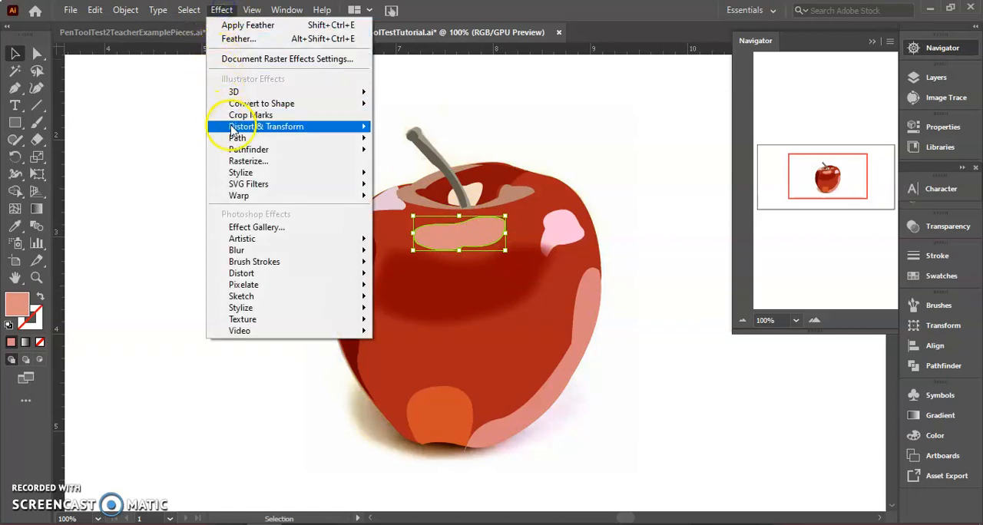
pyautogui.click(244, 172)
pyautogui.click(410, 190)
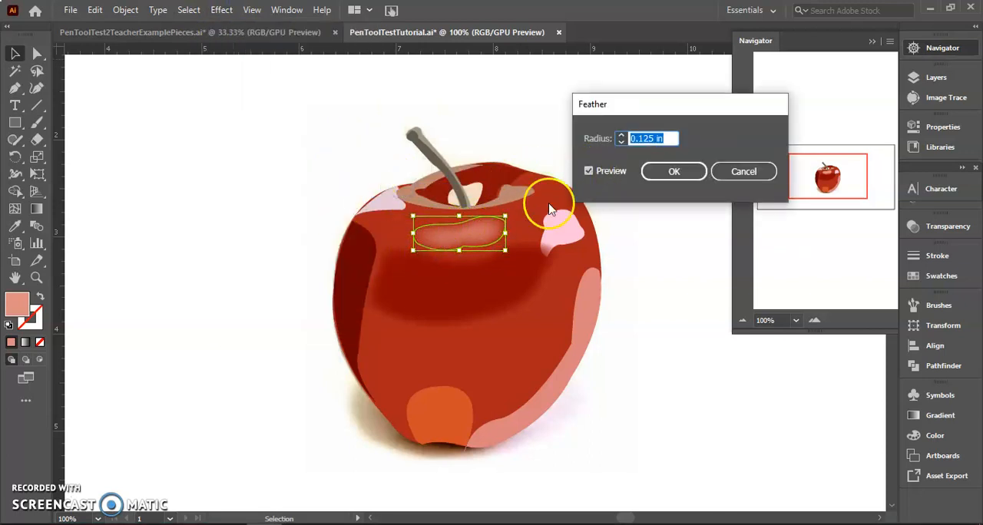
pyautogui.click(655, 173)
# Feather the light pink highlight on the apple's upper right shoulder with a 0.125 in radius
pyautogui.click(563, 238)
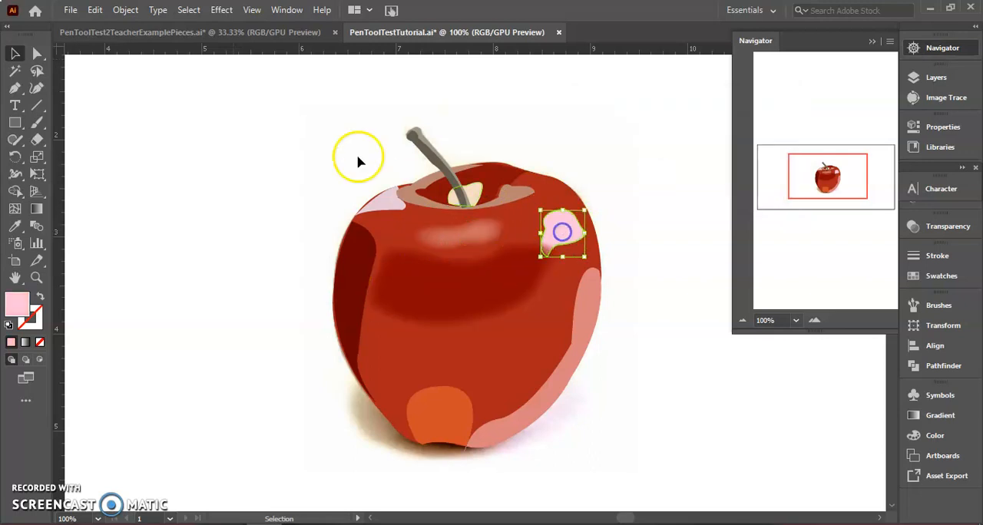
pyautogui.click(221, 10)
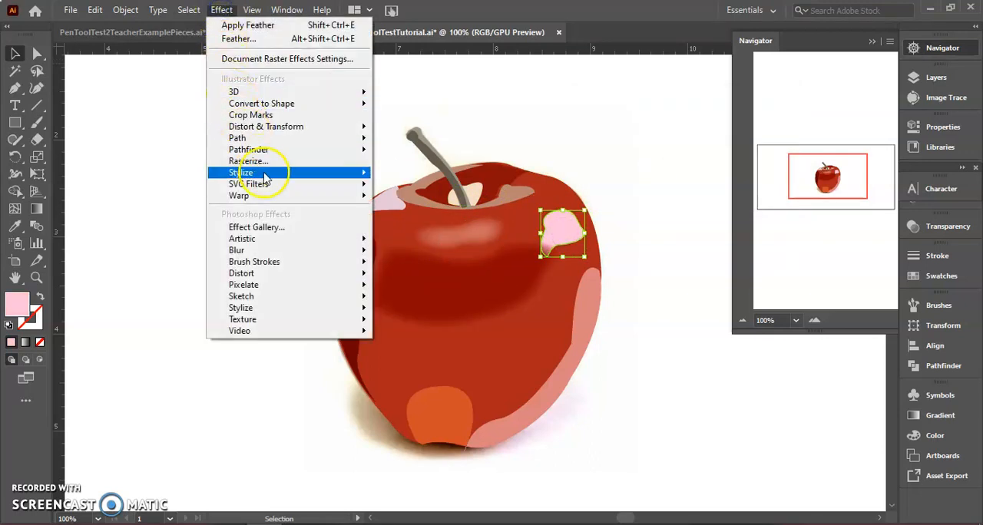
pyautogui.moveTo(264, 172)
pyautogui.click(399, 192)
pyautogui.click(679, 170)
# Feather the pale pink highlight on the apple's upper left shoulder, setting the radius to 0.07 in
pyautogui.click(383, 213)
pyautogui.click(221, 10)
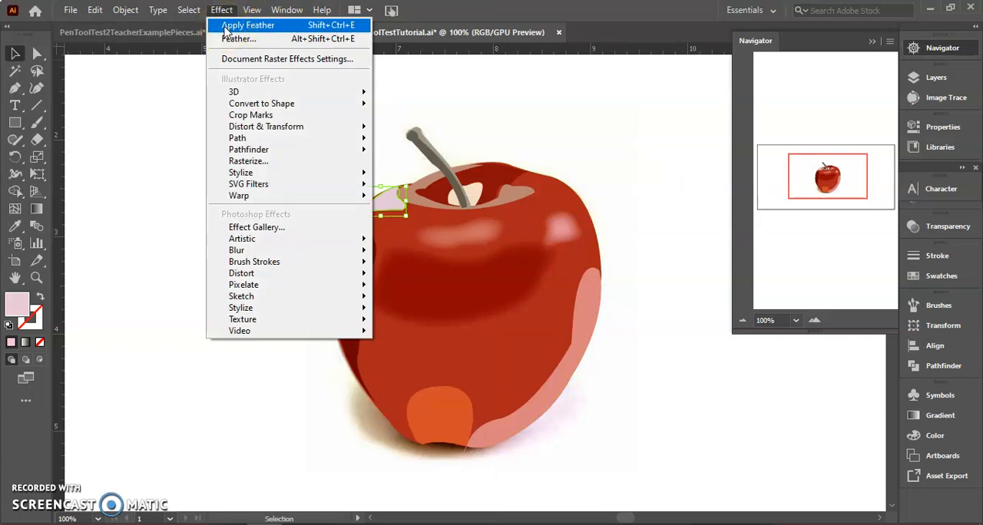
pyautogui.click(272, 169)
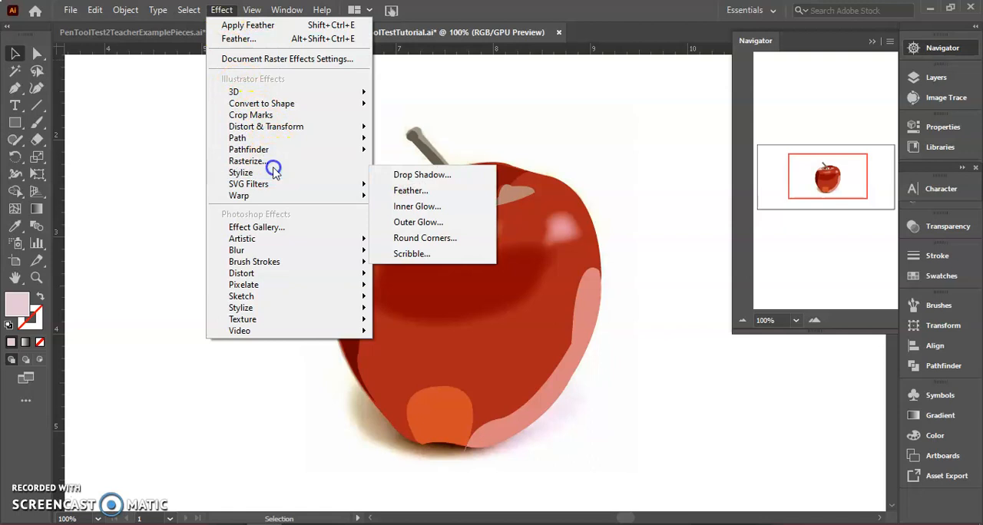
pyautogui.moveTo(329, 175)
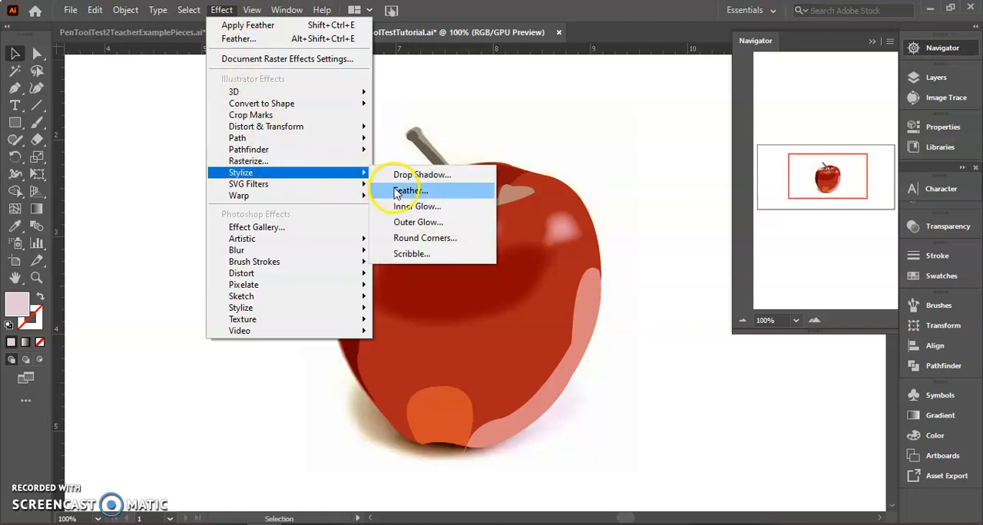
pyautogui.click(390, 192)
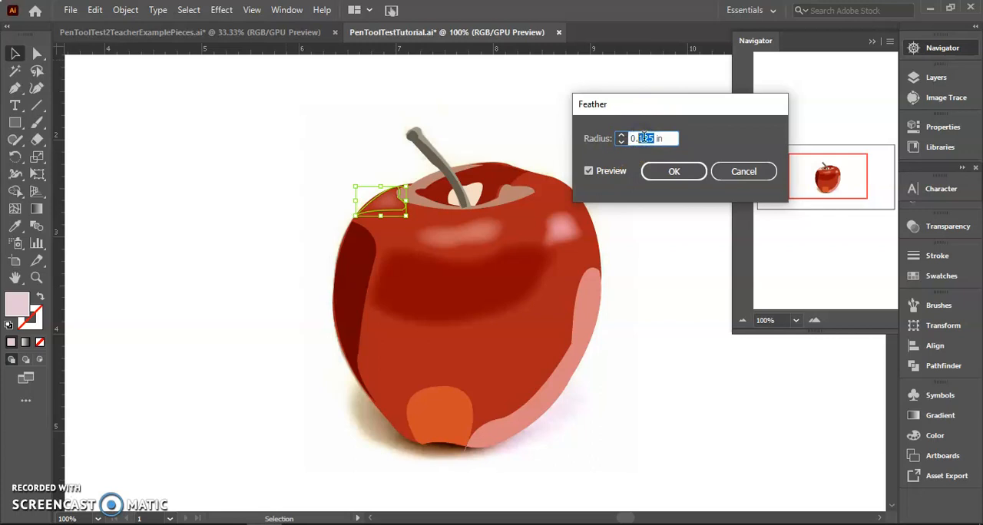
pyautogui.click(605, 170)
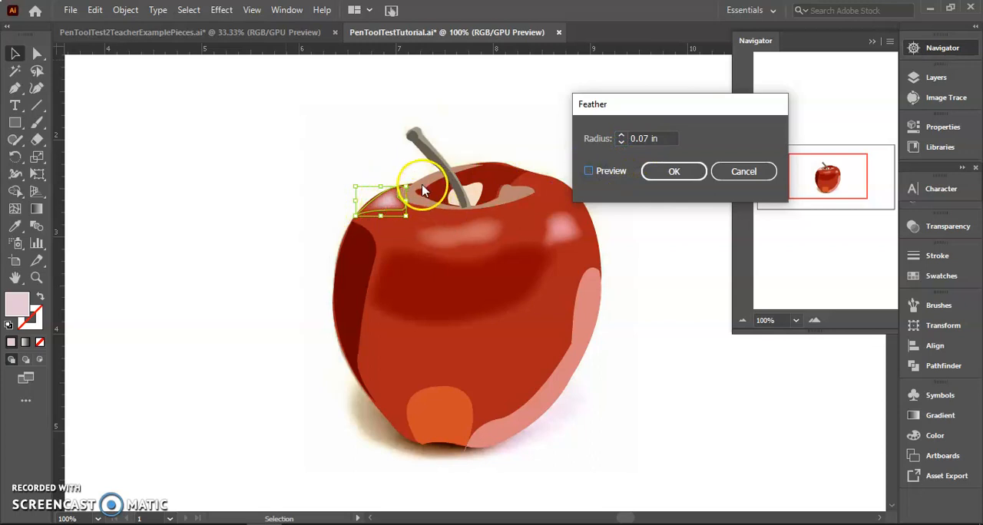
pyautogui.click(673, 172)
# Feather the cream highlight at the base of the stem with a 0.07 in radius, previewing it before applying
pyautogui.click(464, 197)
pyautogui.click(222, 10)
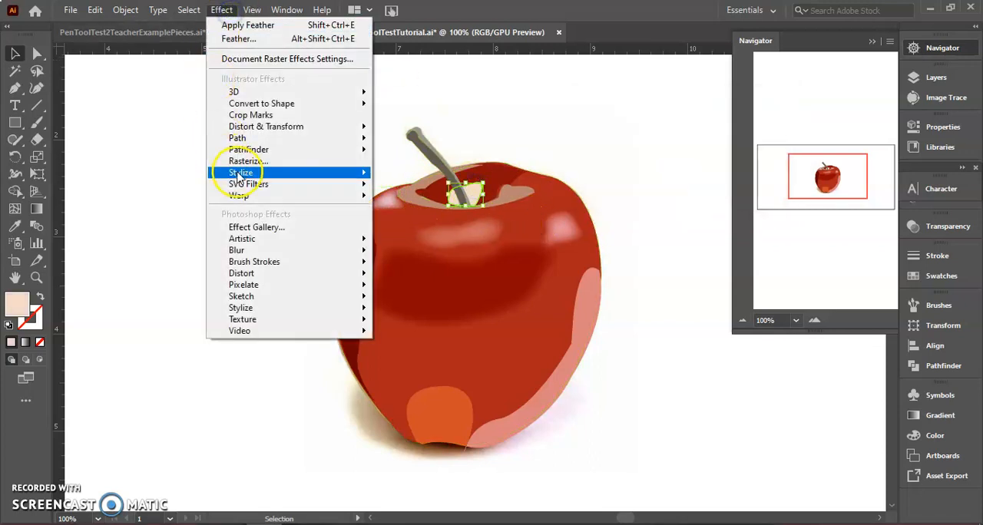
pyautogui.moveTo(242, 172)
pyautogui.click(400, 190)
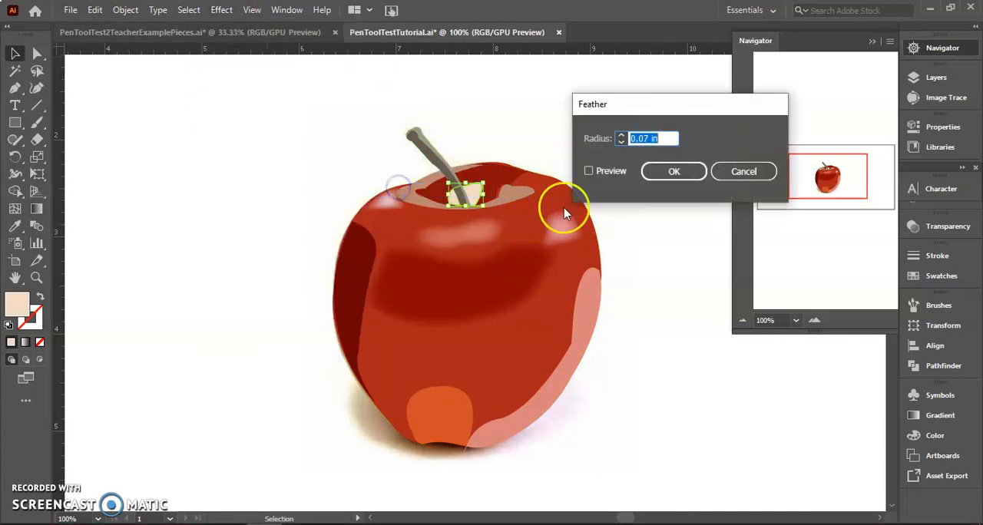
pyautogui.click(587, 171)
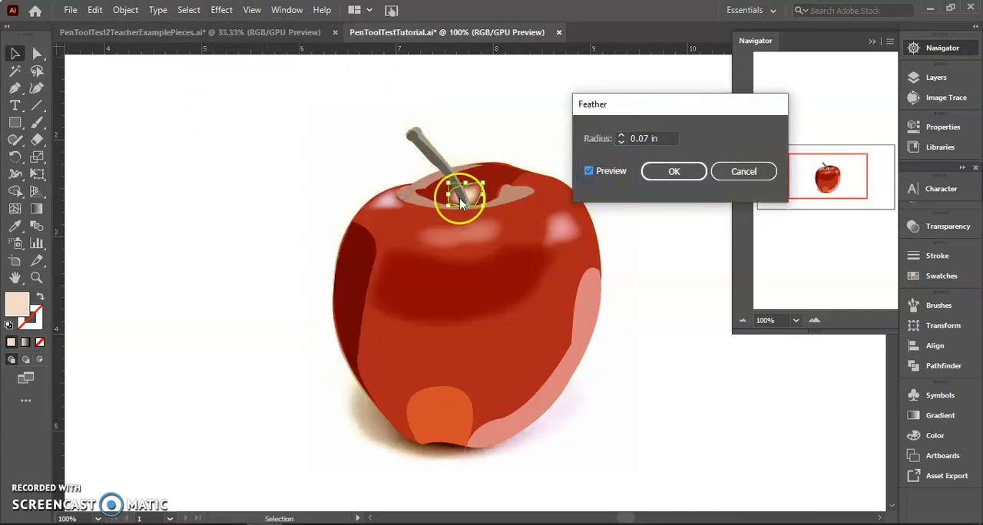
pyautogui.click(670, 174)
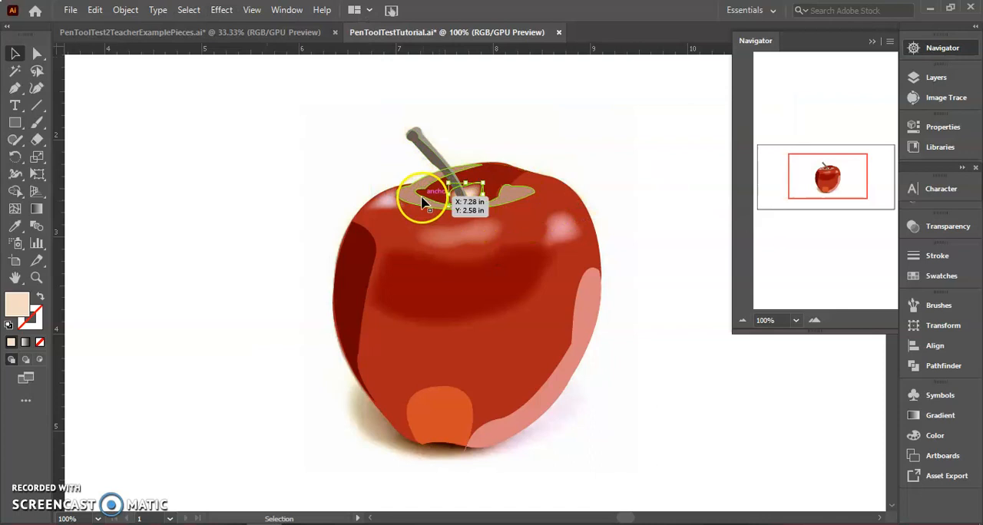
# Feather the brownish-pink rim shape around the stem hollow, setting the radius to 0.05 in
pyautogui.click(421, 196)
pyautogui.click(221, 9)
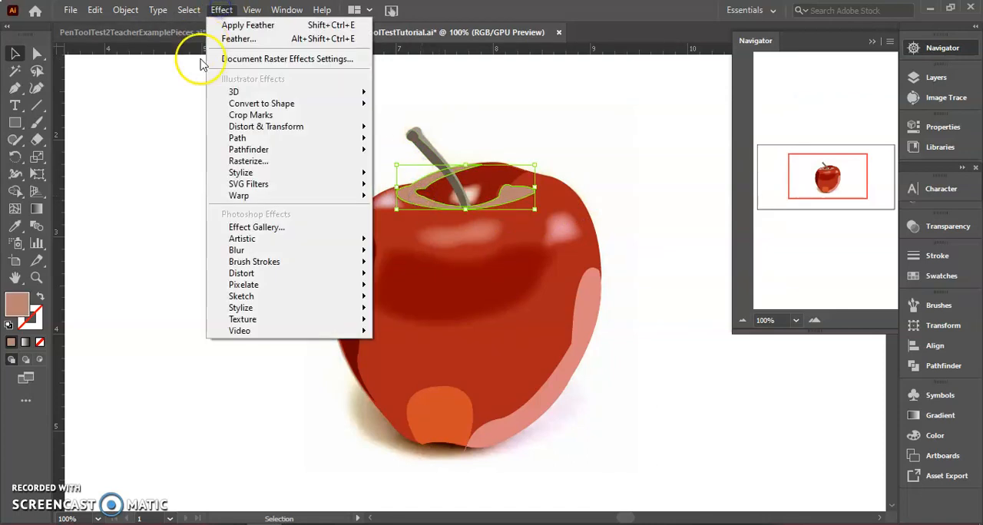
pyautogui.moveTo(254, 174)
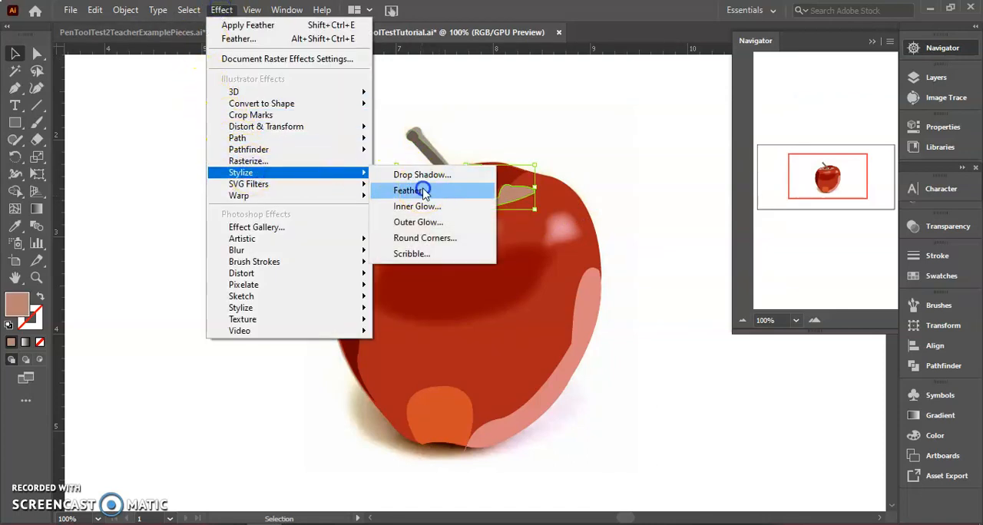
pyautogui.click(426, 192)
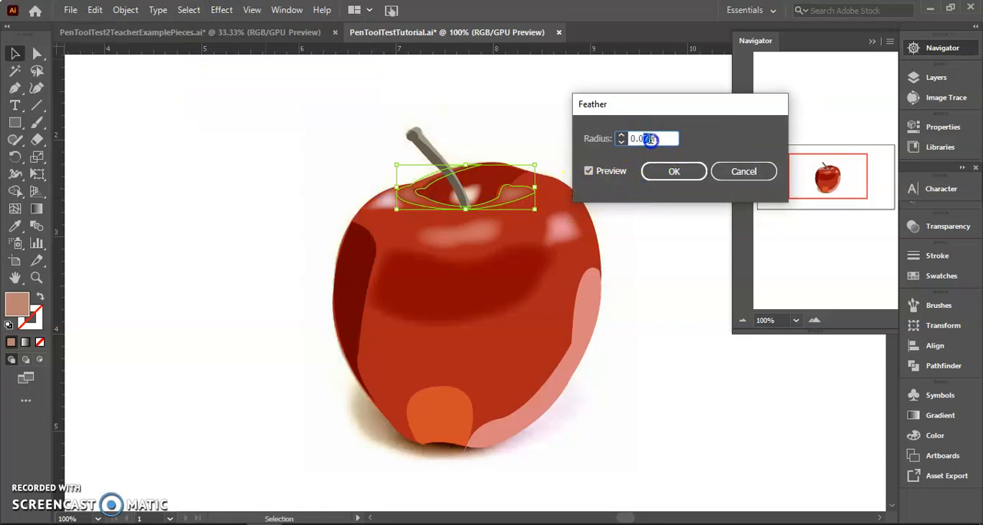
pyautogui.click(589, 170)
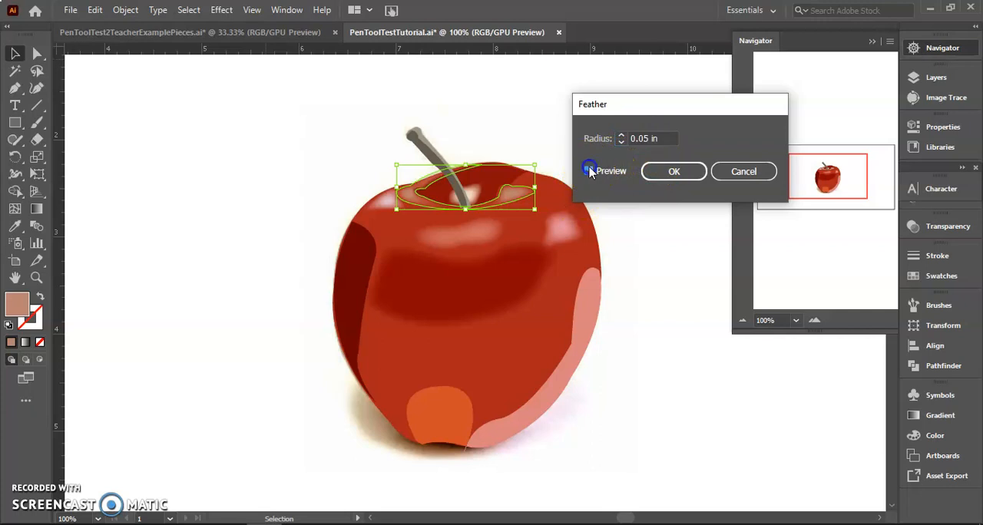
pyautogui.click(674, 173)
# Feather the dark shading shape along the stem, setting the radius to 0.03 in
pyautogui.click(430, 153)
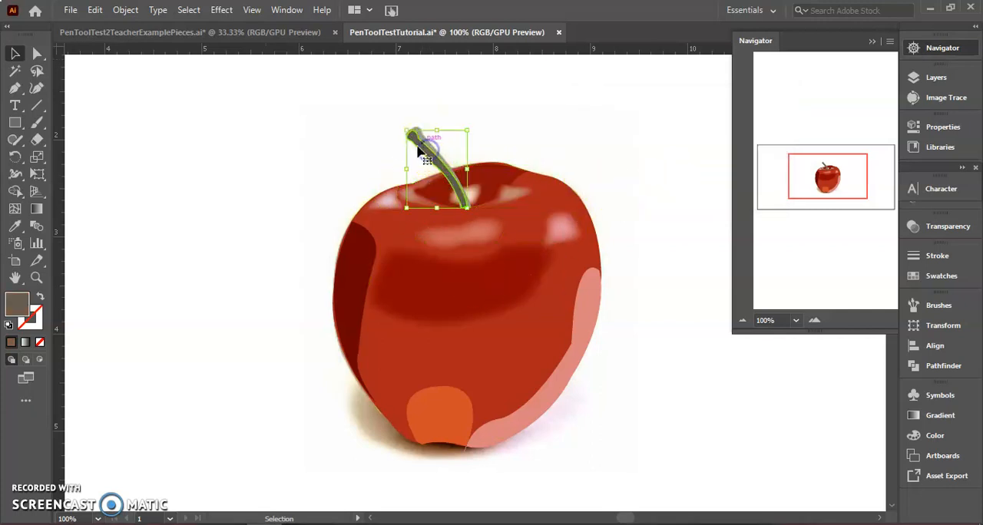
pyautogui.click(221, 10)
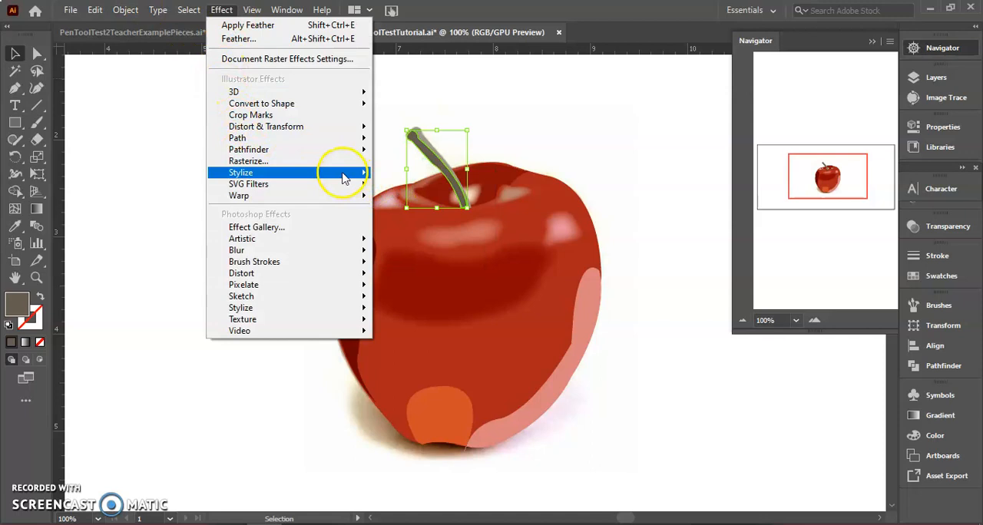
pyautogui.moveTo(344, 178)
pyautogui.click(393, 187)
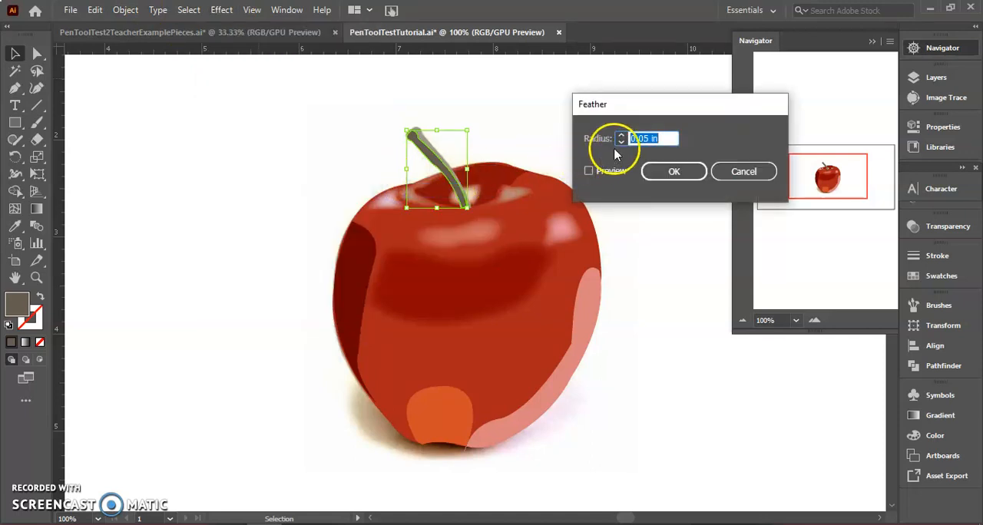
pyautogui.click(589, 171)
pyautogui.moveTo(642, 139); pyautogui.dragTo(650, 139)
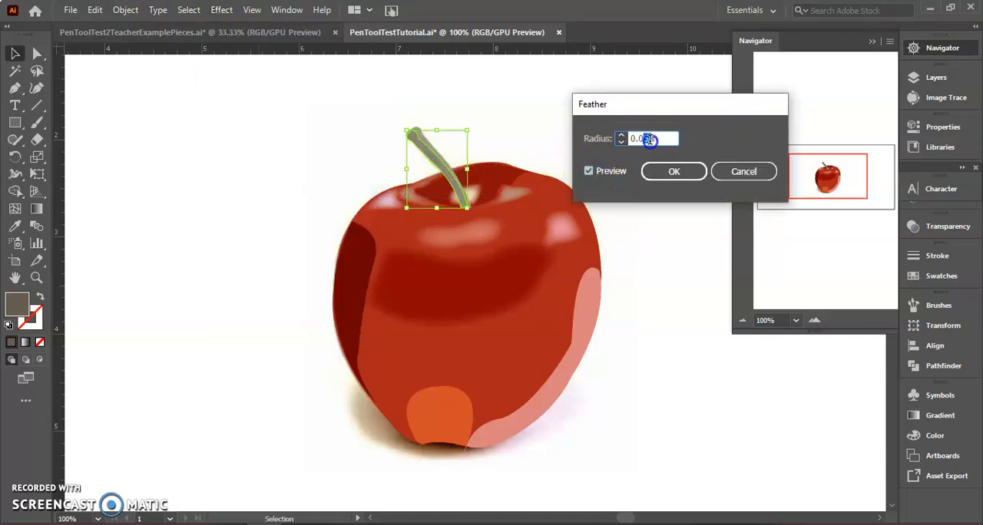
pyautogui.click(602, 173)
pyautogui.click(659, 171)
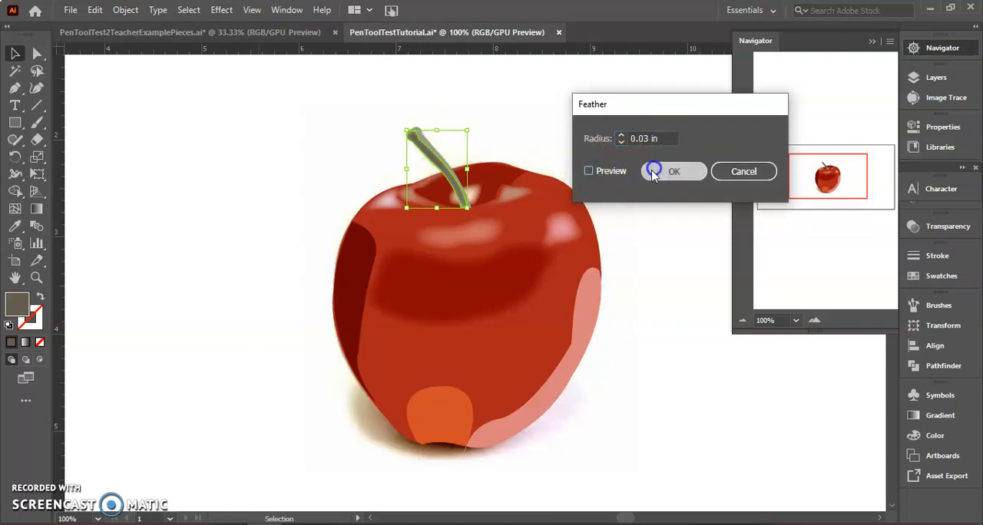
# Feather the very dark red shading along the apple's left side, previewing larger radii and applying 0.09 in
pyautogui.click(359, 263)
pyautogui.click(221, 10)
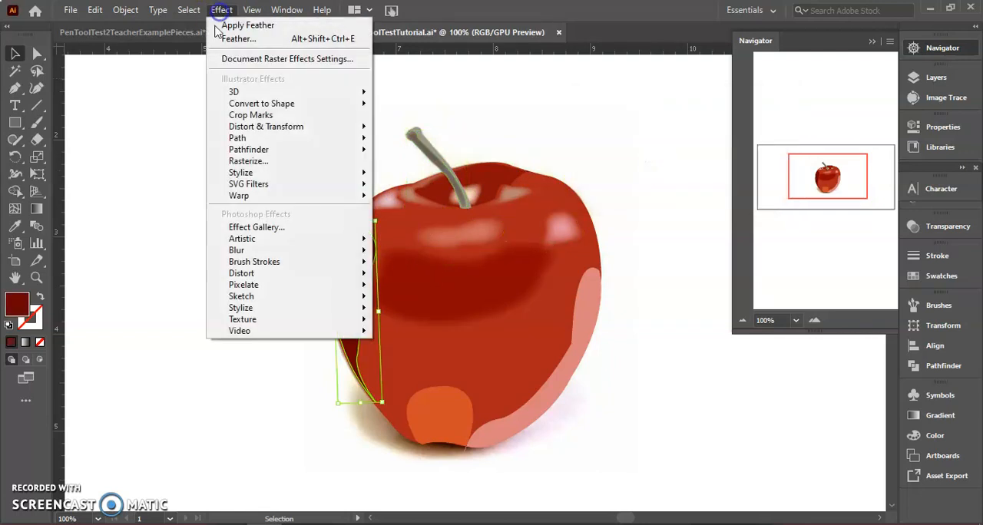
pyautogui.moveTo(335, 173)
pyautogui.click(404, 194)
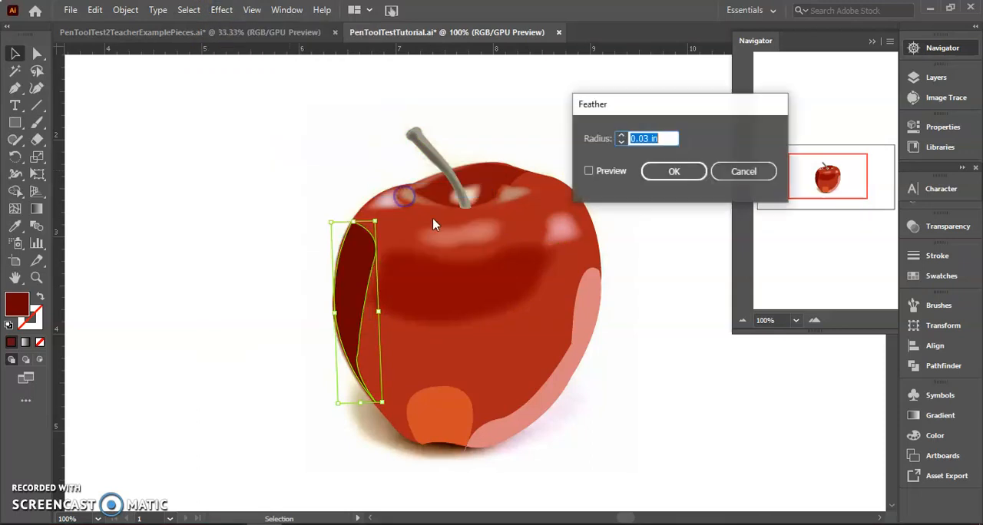
pyautogui.click(621, 137)
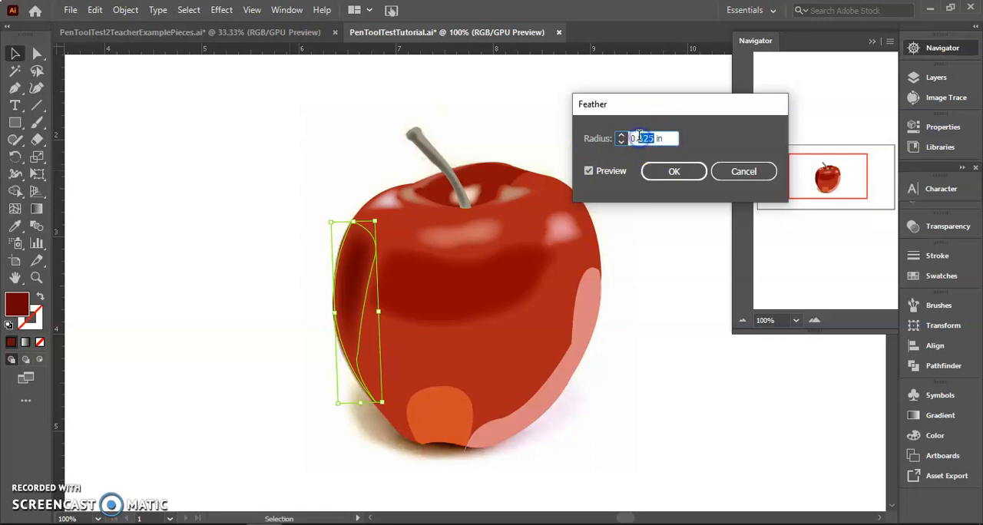
pyautogui.click(592, 171)
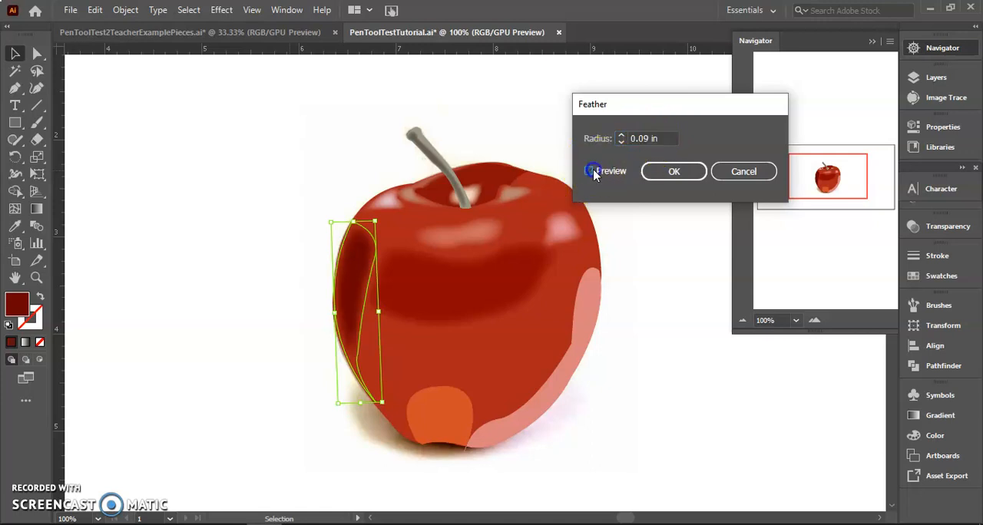
pyautogui.click(659, 185)
# Feather the orange shape at the bottom of the apple with a 0.09 in radius, previewing it before applying
pyautogui.click(441, 409)
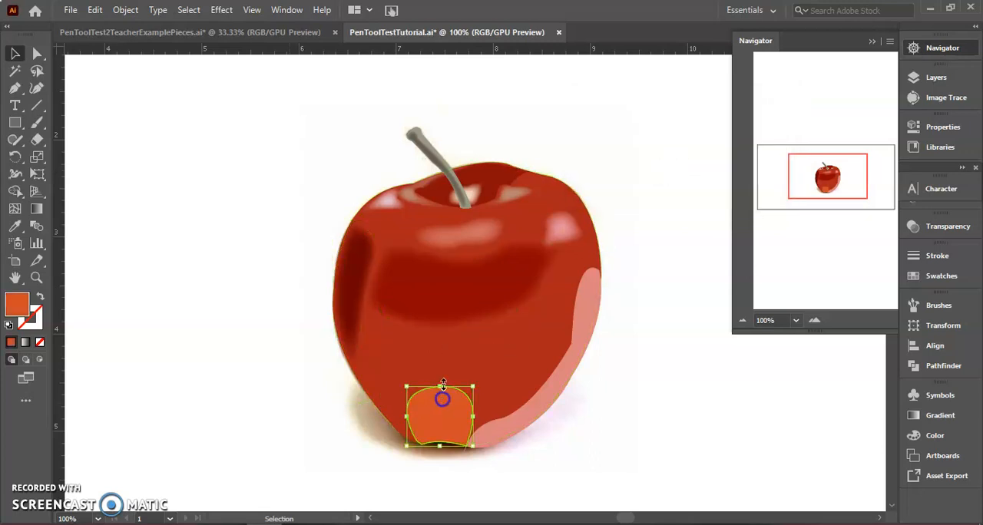
pyautogui.click(221, 10)
pyautogui.moveTo(253, 170)
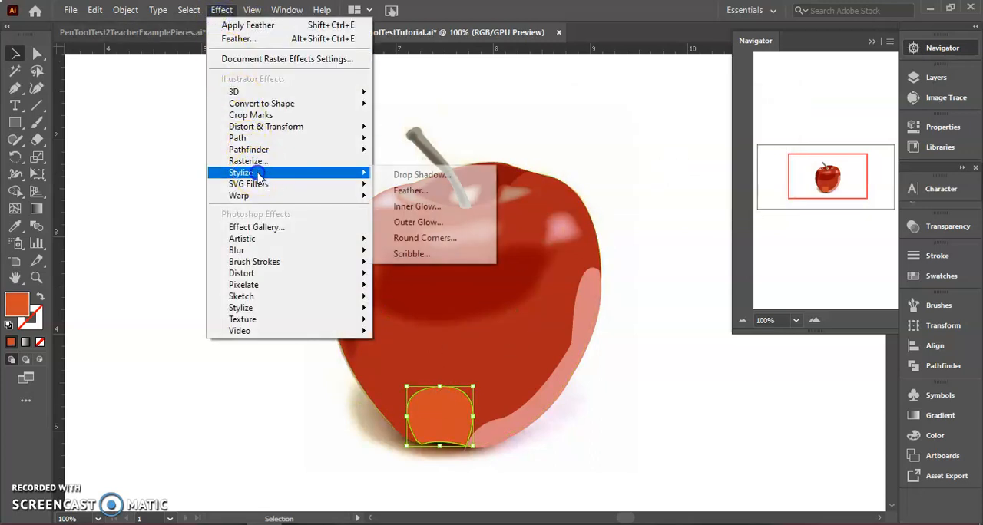
pyautogui.click(414, 191)
pyautogui.click(587, 170)
pyautogui.click(665, 179)
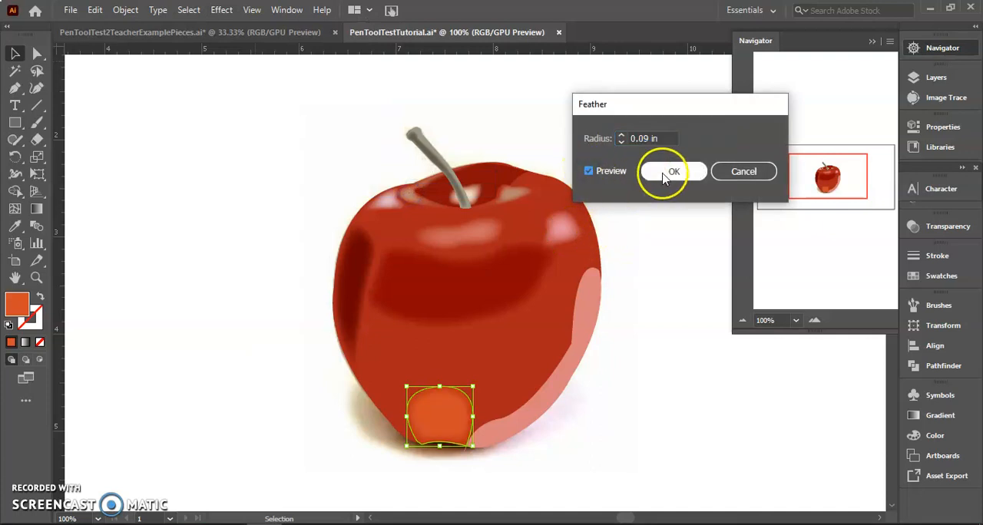
# Feather the long salmon highlight along the apple's lower right edge with a 0.09 in radius and deselect it
pyautogui.click(588, 281)
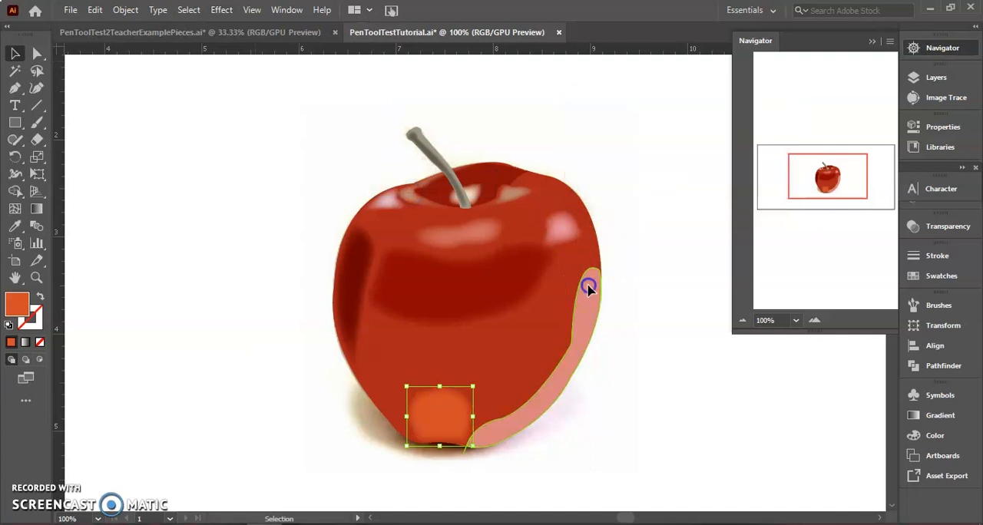
pyautogui.click(223, 9)
pyautogui.moveTo(307, 173)
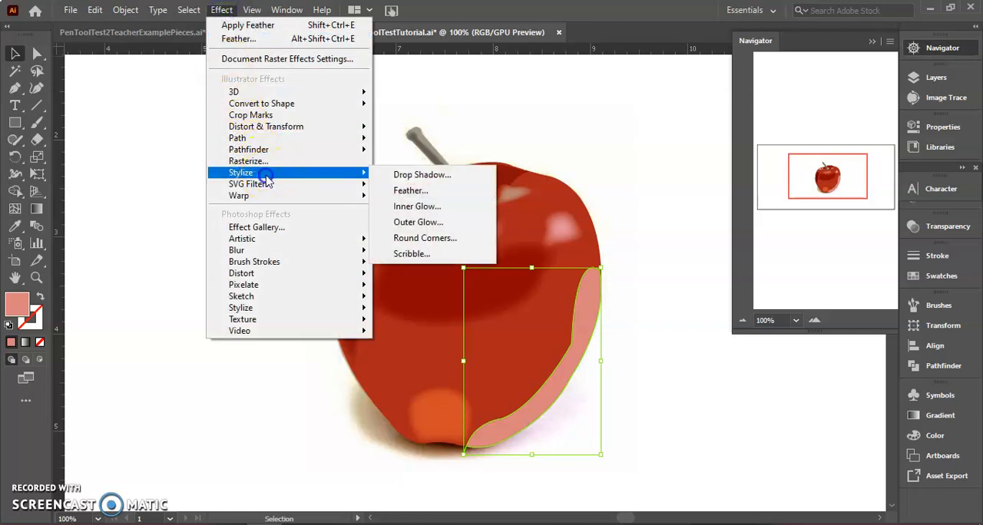
pyautogui.click(409, 191)
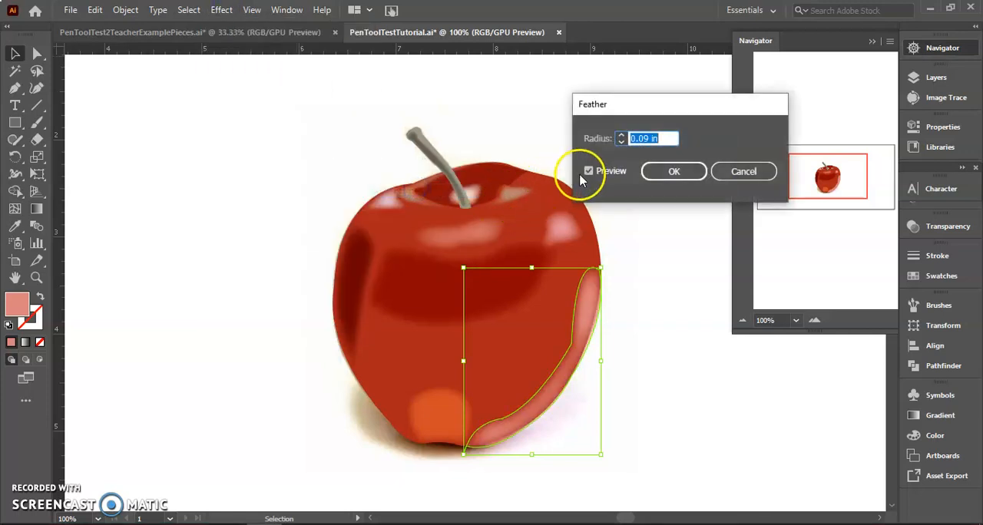
pyautogui.click(665, 173)
pyautogui.click(263, 174)
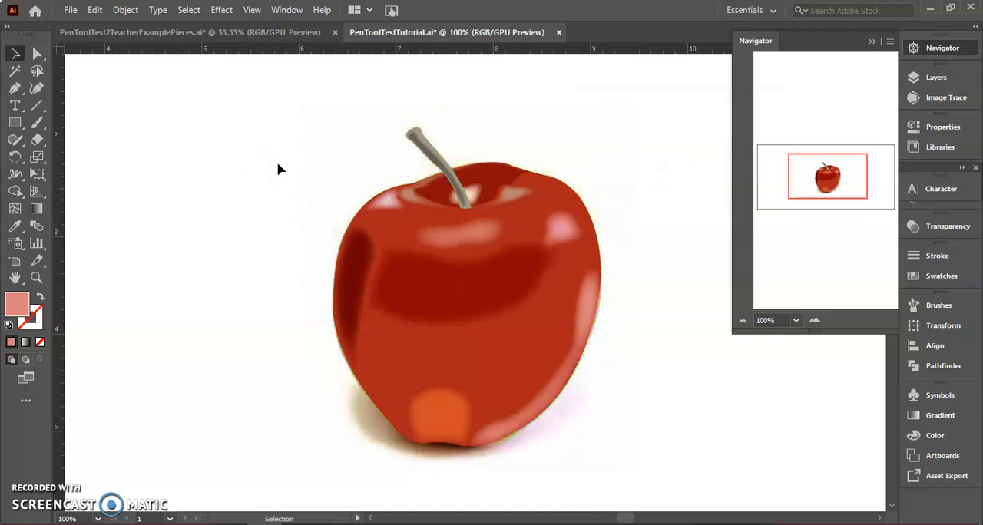
# Lower the opacity of the dark red shading across the middle of the apple to 65% and deselect it
pyautogui.click(456, 288)
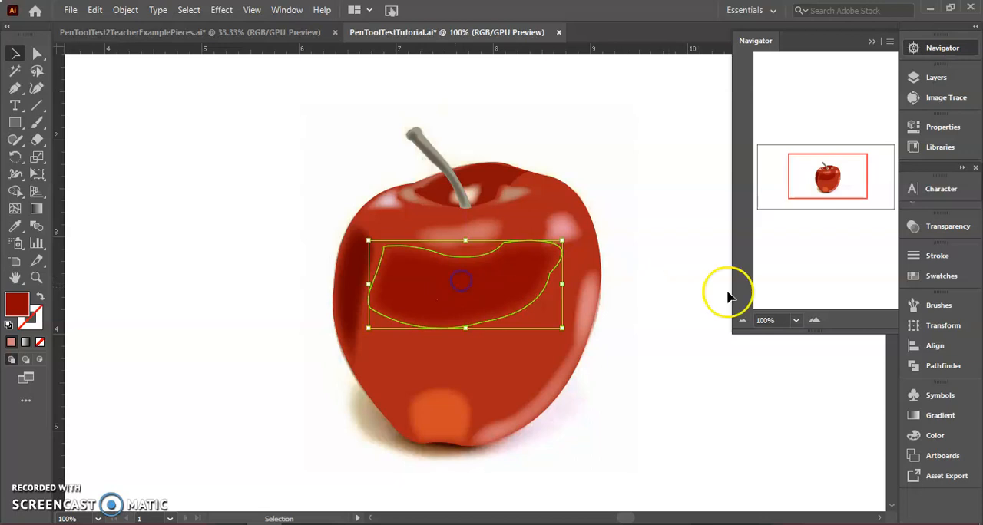
pyautogui.click(935, 225)
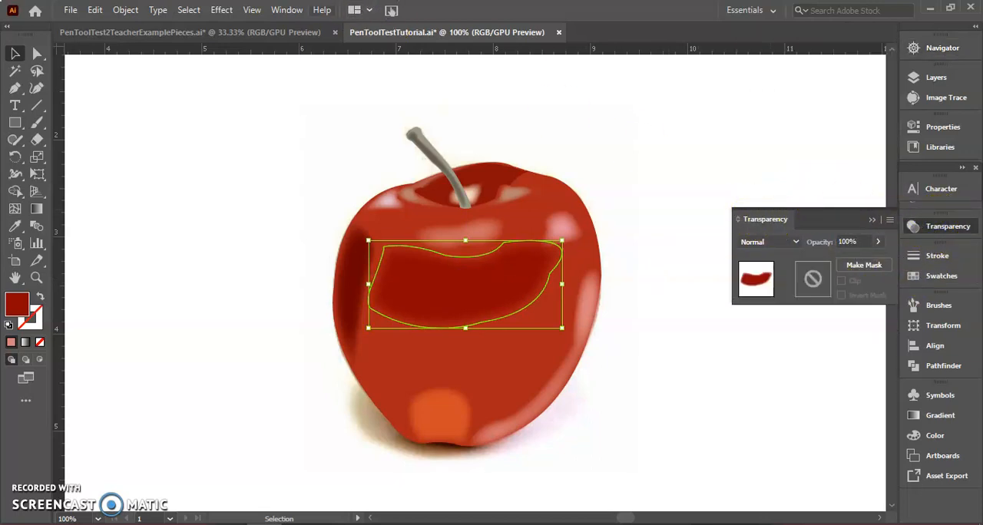
pyautogui.click(295, 11)
pyautogui.click(288, 11)
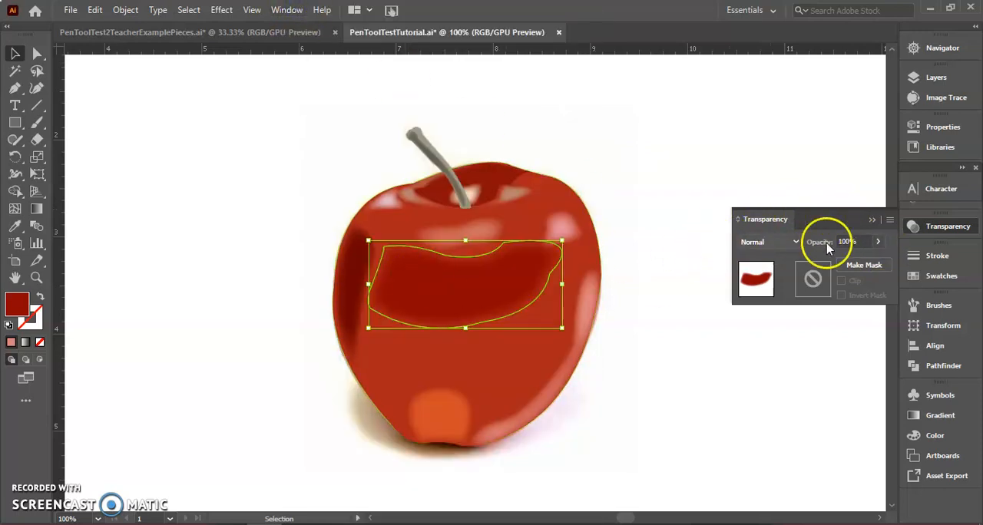
pyautogui.click(857, 261)
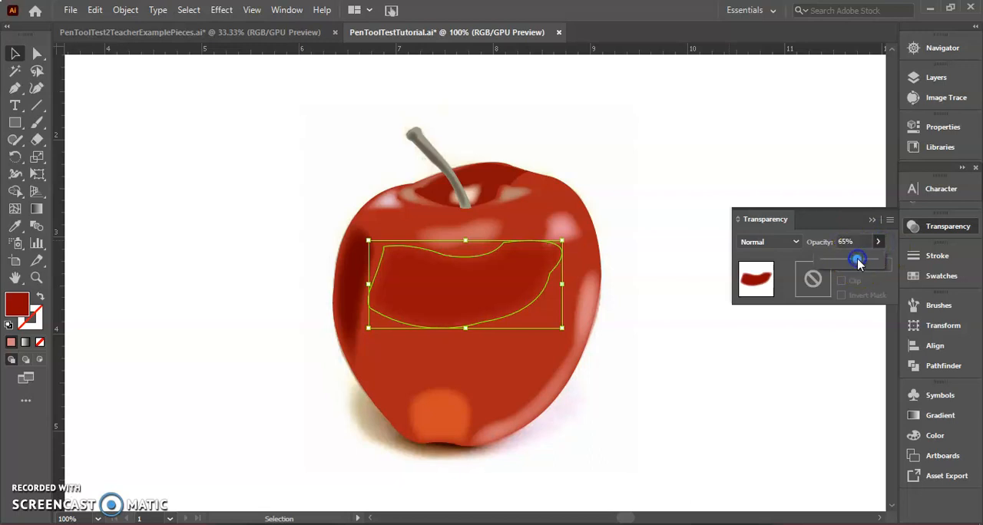
pyautogui.click(566, 447)
# Reduce the opacity of the long salmon highlight along the apple's lower right edge to 69%
pyautogui.click(570, 329)
pyautogui.click(581, 321)
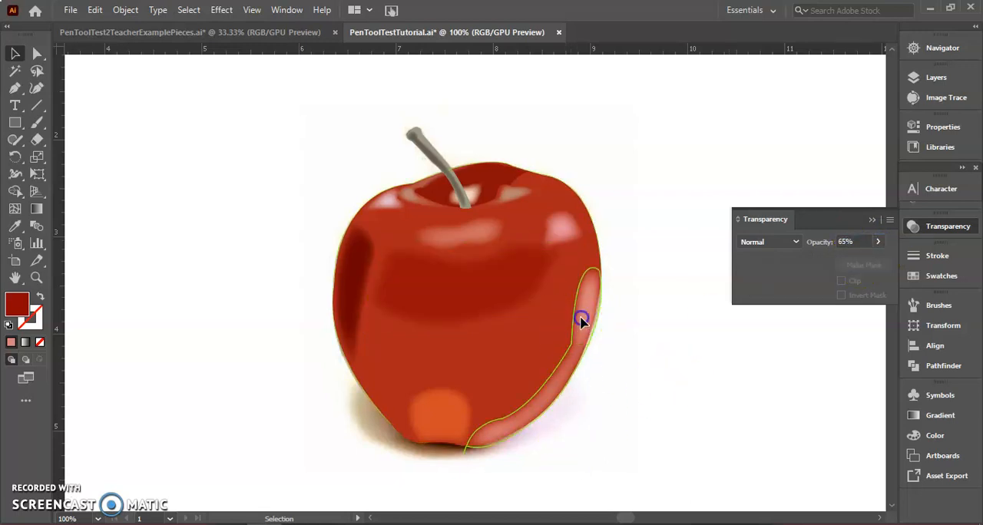
pyautogui.click(878, 243)
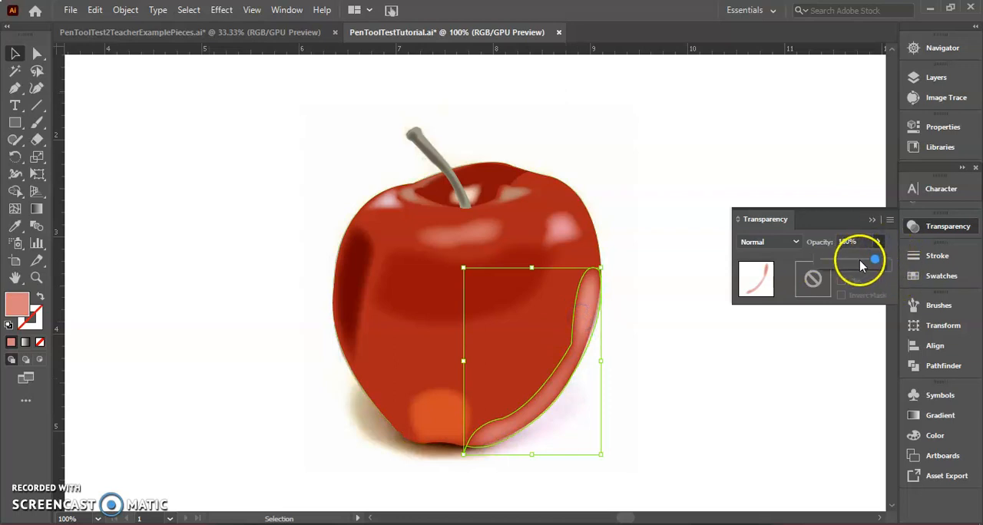
pyautogui.moveTo(860, 265); pyautogui.dragTo(760, 383)
# Hide and reshow the Level 1 apple layer to compare the highlight with the reference photo
pyautogui.click(912, 77)
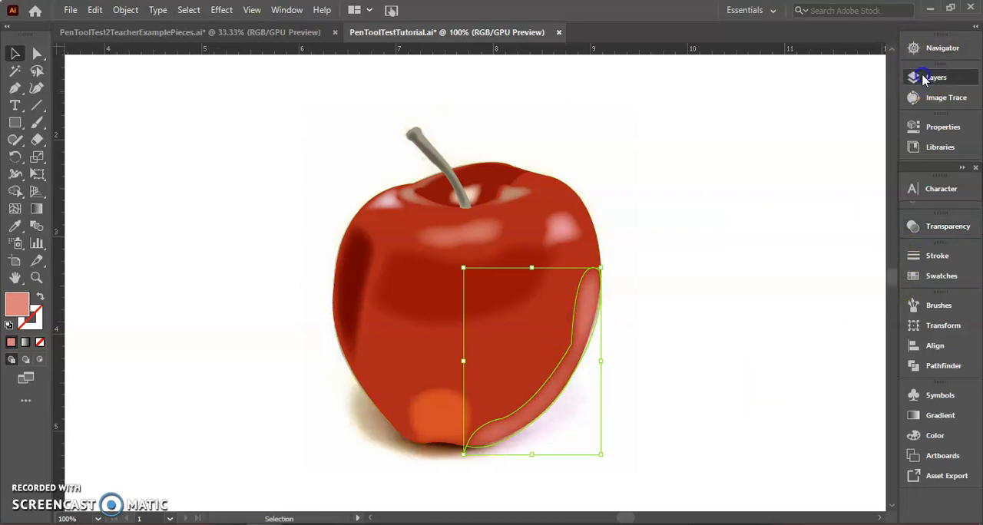
pyautogui.click(743, 93)
pyautogui.click(743, 93)
pyautogui.click(743, 92)
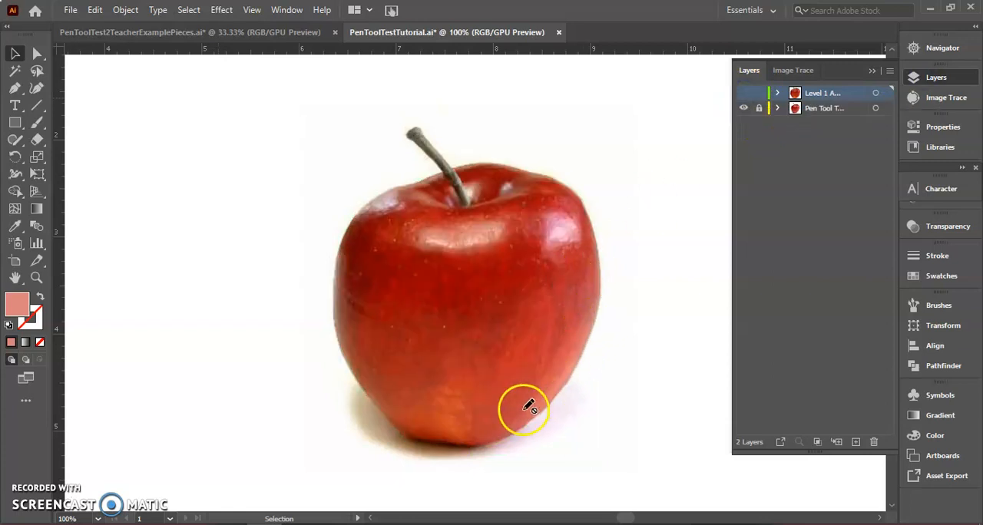
pyautogui.click(743, 93)
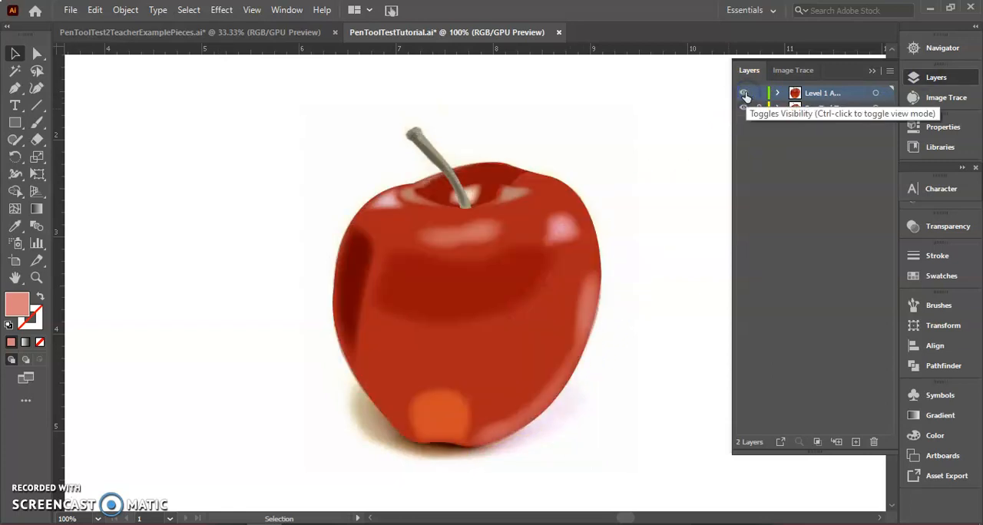
# Fade the lower right edge highlight further, and set the cream highlight behind the stem to 75% opacity
pyautogui.click(567, 379)
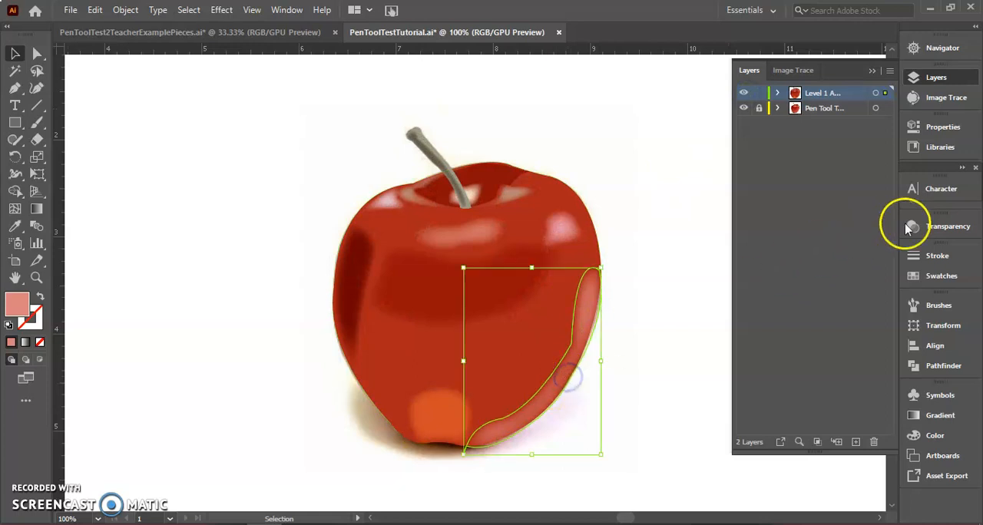
pyautogui.click(910, 226)
pyautogui.click(877, 242)
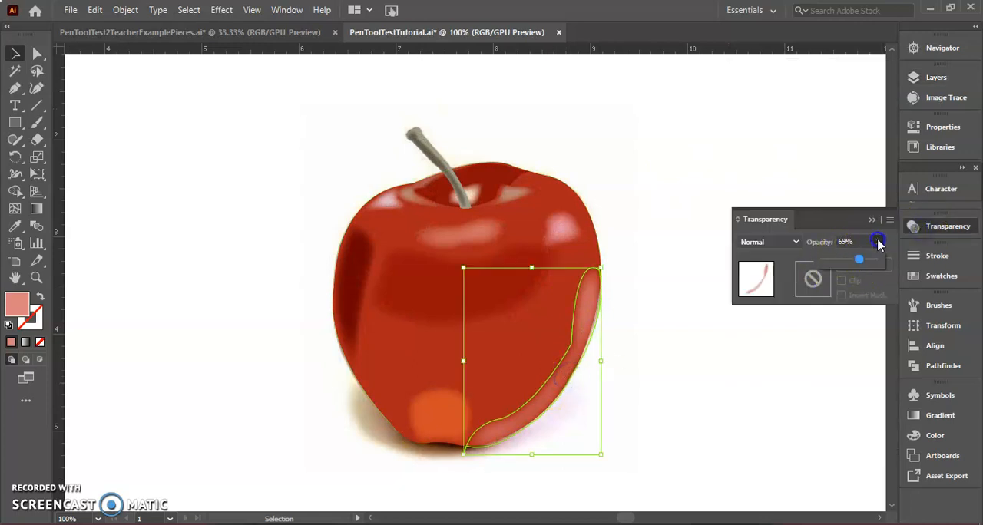
pyautogui.click(842, 260)
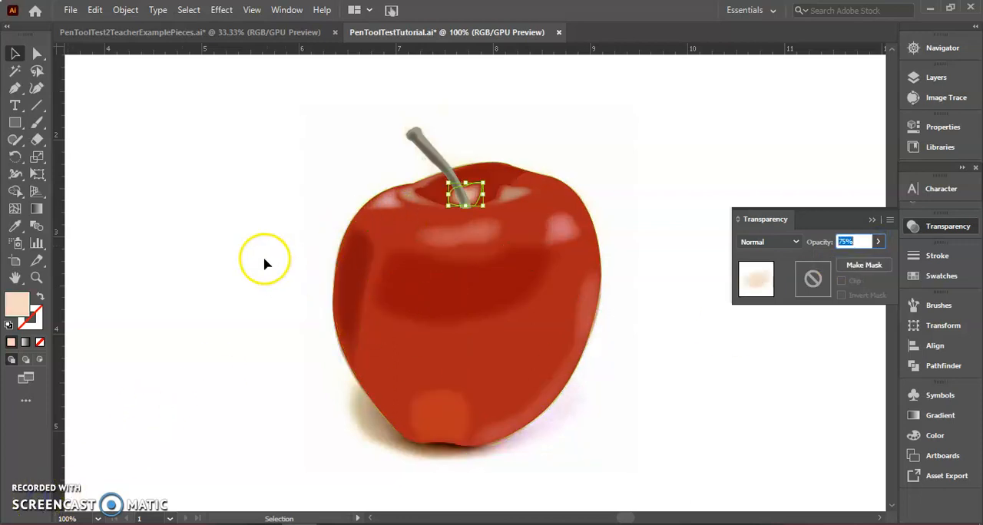
pyautogui.click(243, 252)
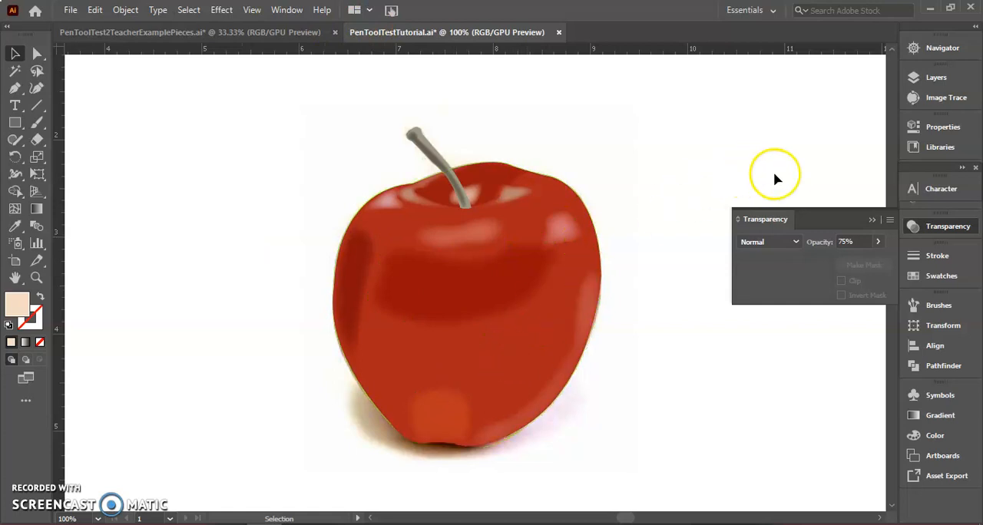
# Toggle the traced artwork's visibility to check the softened shapes against the original apple photo
pyautogui.click(937, 79)
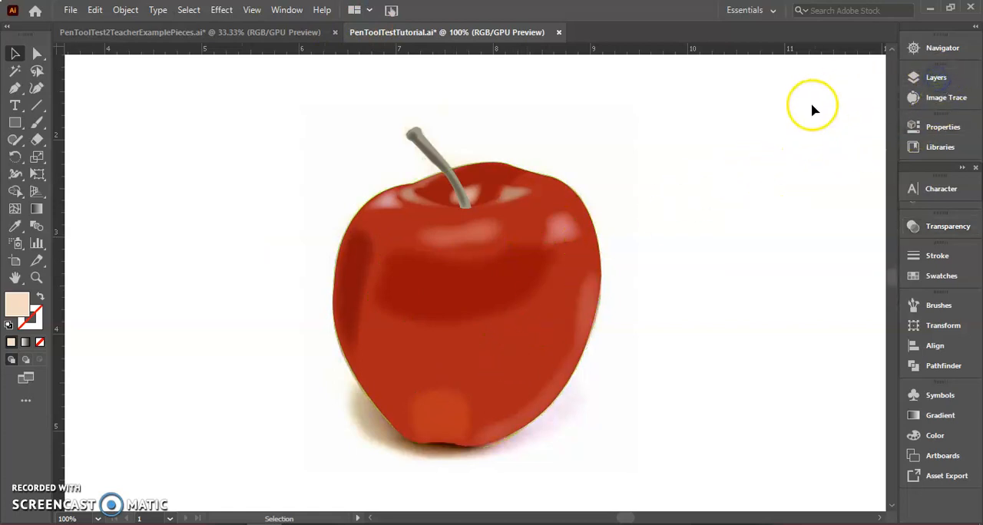
pyautogui.click(918, 78)
pyautogui.click(743, 93)
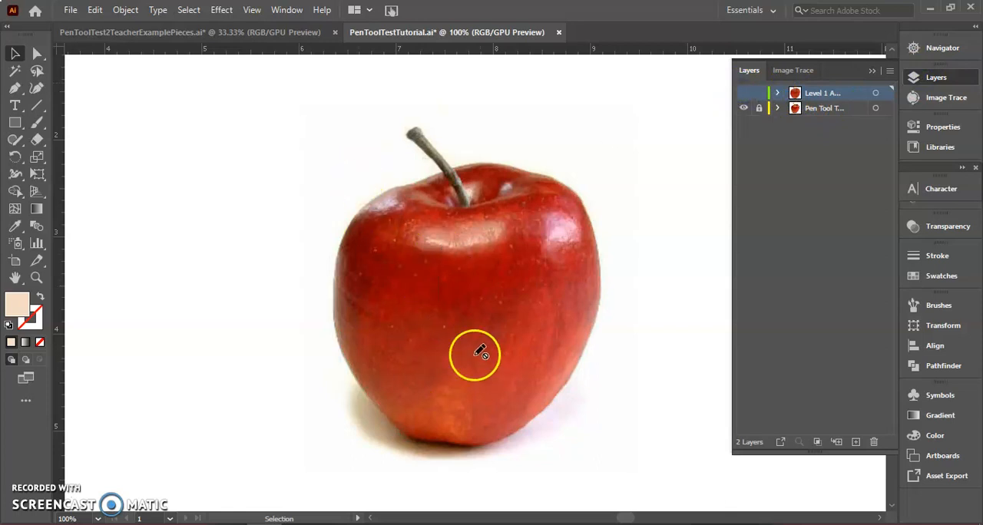
pyautogui.click(743, 93)
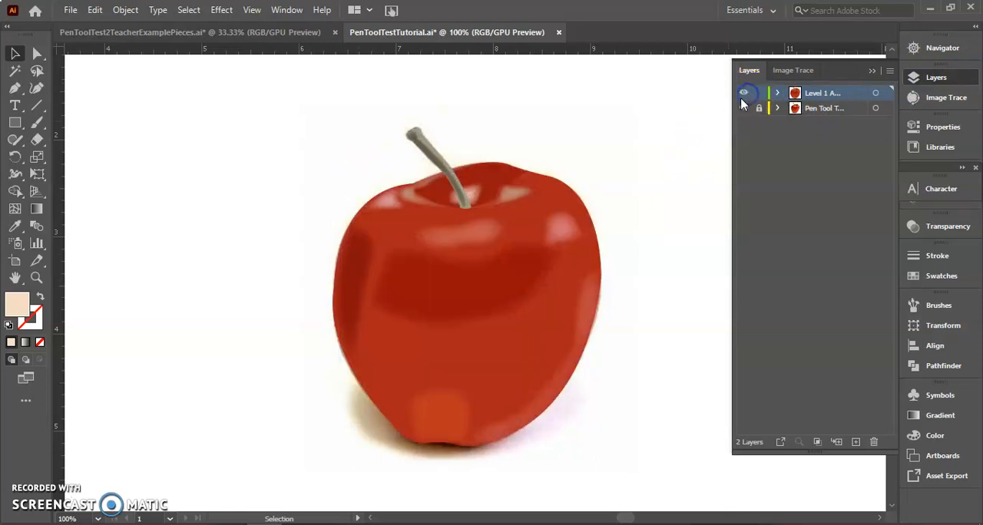
# Duplicate the red base shape of the apple and move the copy to the upper left of the original
pyautogui.click(528, 345)
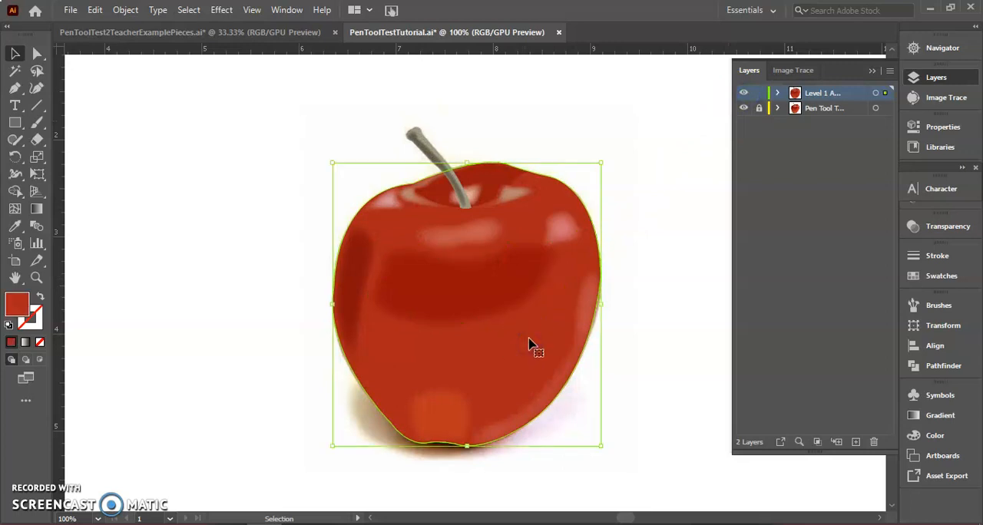
pyautogui.click(529, 340)
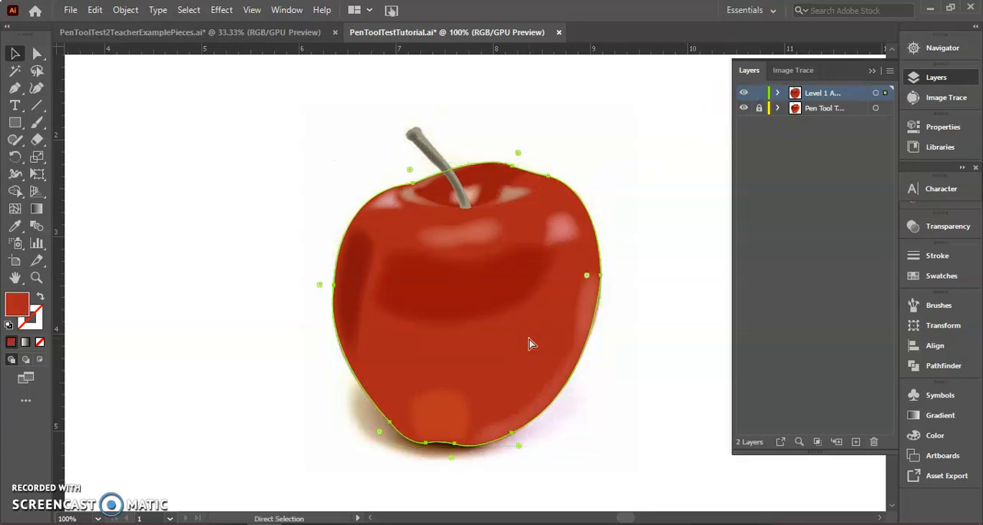
pyautogui.press('v')
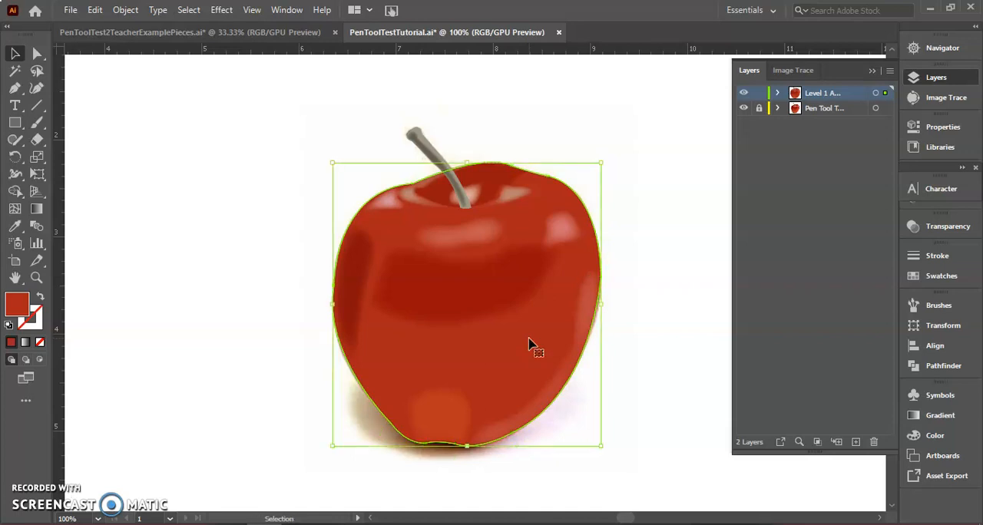
pyautogui.hotkey('ctrl', 'c')
pyautogui.hotkey('ctrl', 'v')
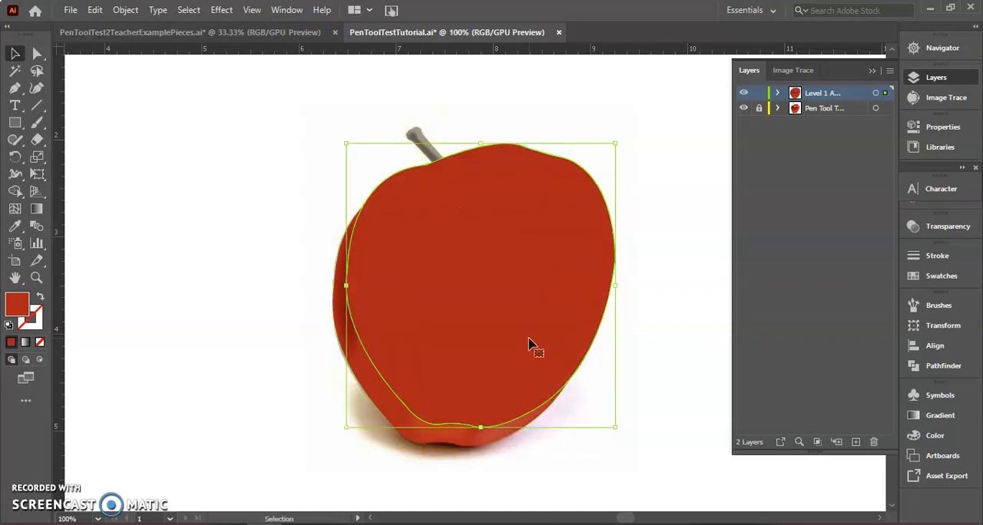
pyautogui.moveTo(529, 345); pyautogui.dragTo(353, 289)
pyautogui.moveTo(243, 188); pyautogui.dragTo(238, 202)
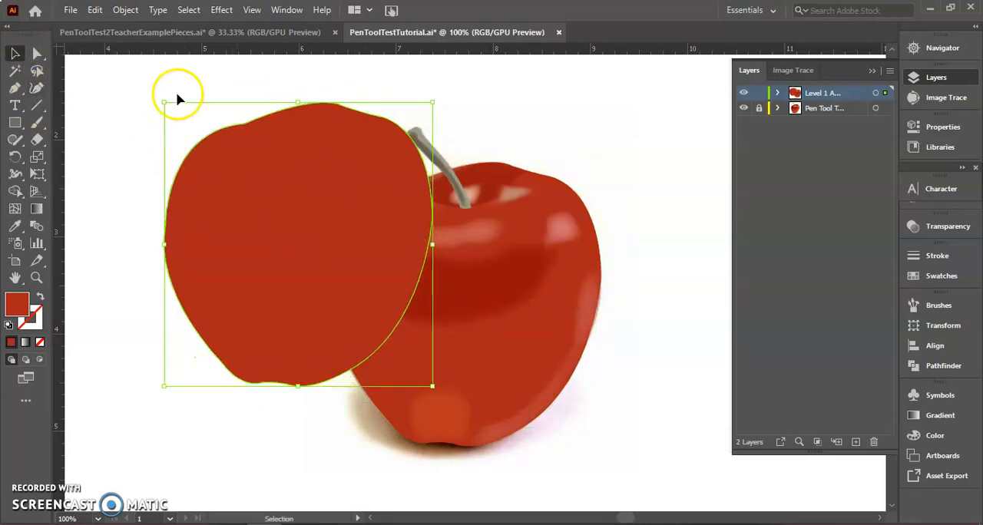
# Apply the Pointillize effect to the copied apple shape, previewing several cell sizes and settling on 16
pyautogui.click(221, 10)
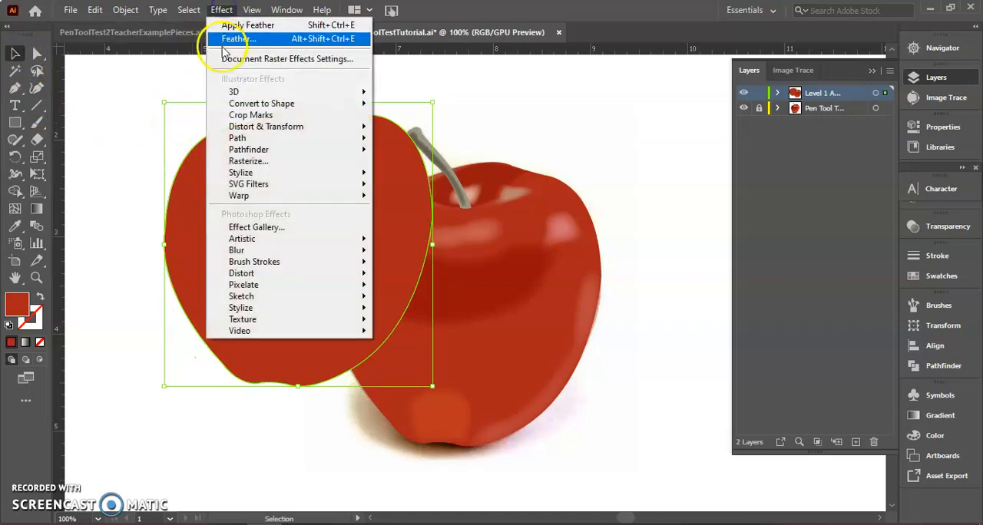
pyautogui.moveTo(285, 286)
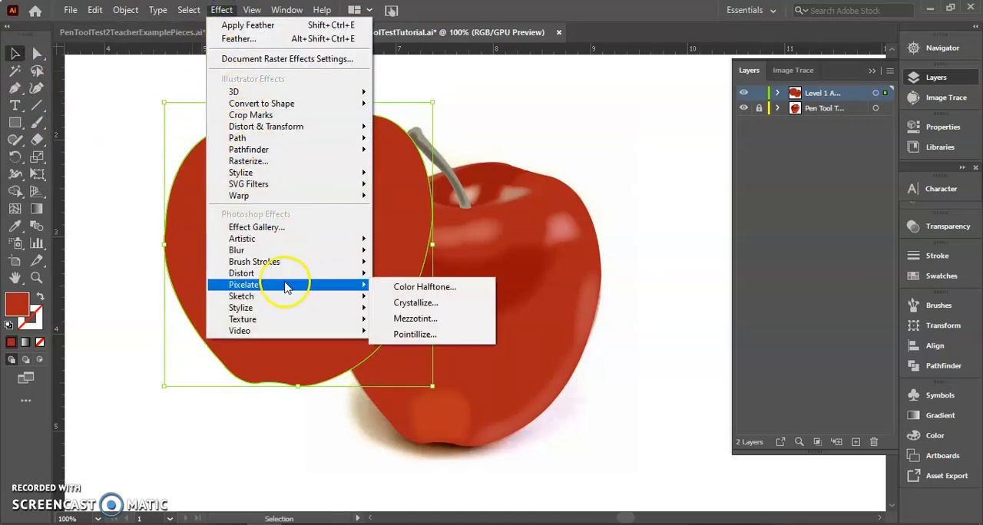
pyautogui.click(430, 340)
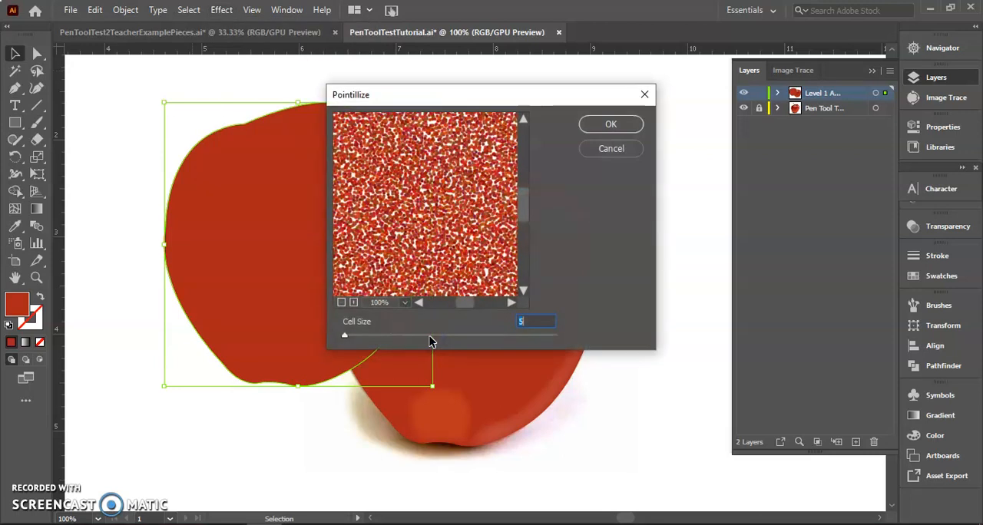
pyautogui.moveTo(349, 341); pyautogui.dragTo(369, 342)
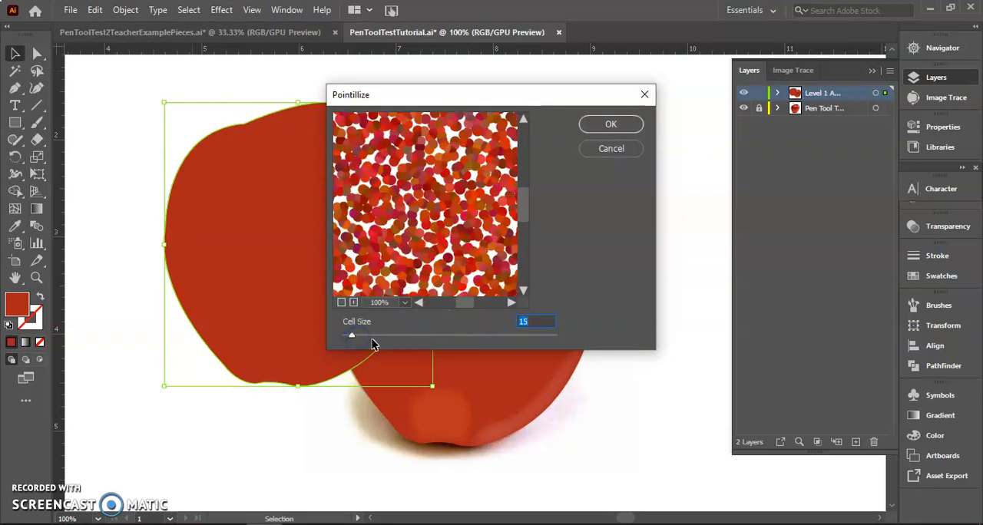
pyautogui.click(485, 336)
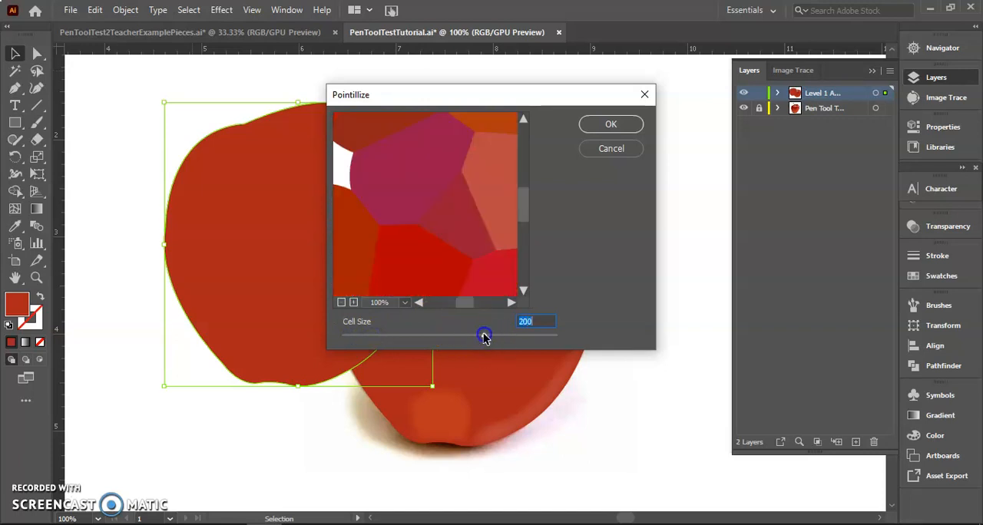
pyautogui.click(396, 339)
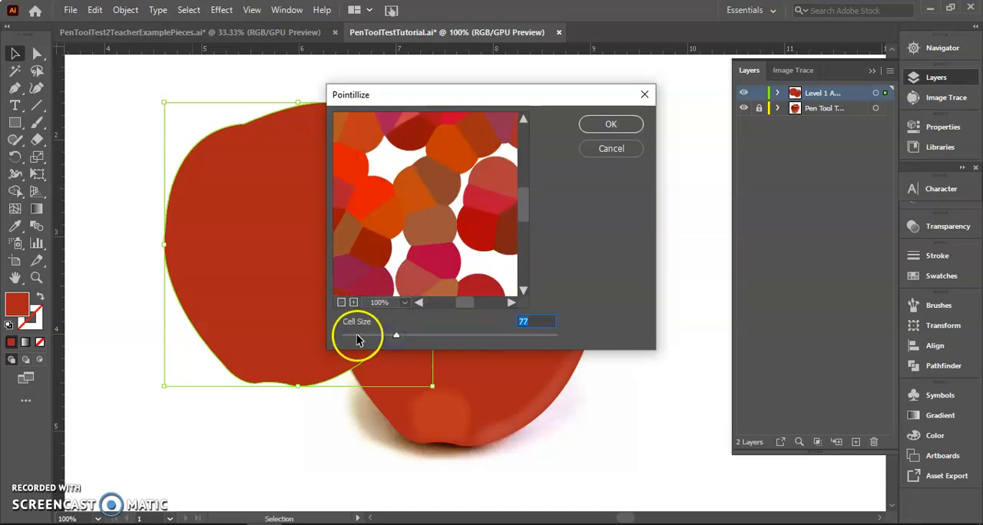
pyautogui.click(357, 336)
pyautogui.moveTo(353, 336); pyautogui.dragTo(348, 336)
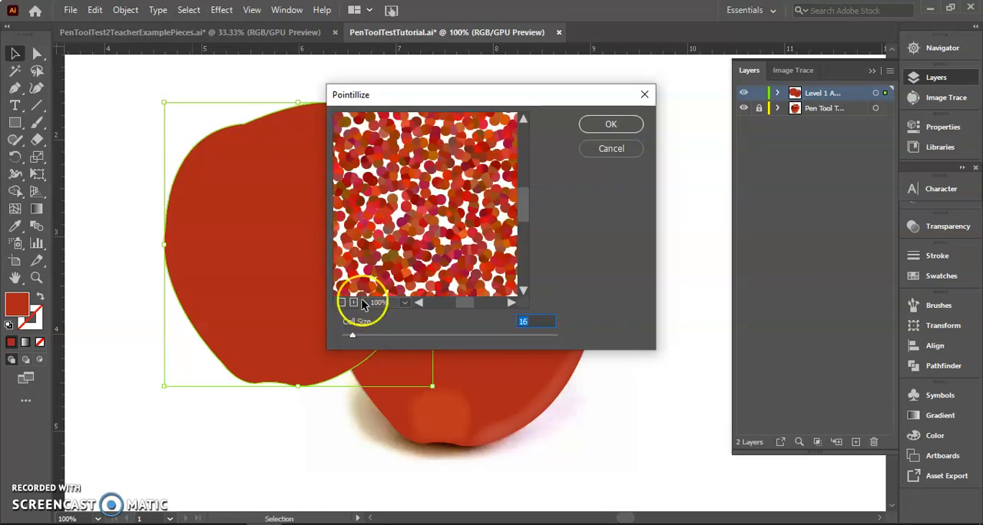
pyautogui.click(605, 123)
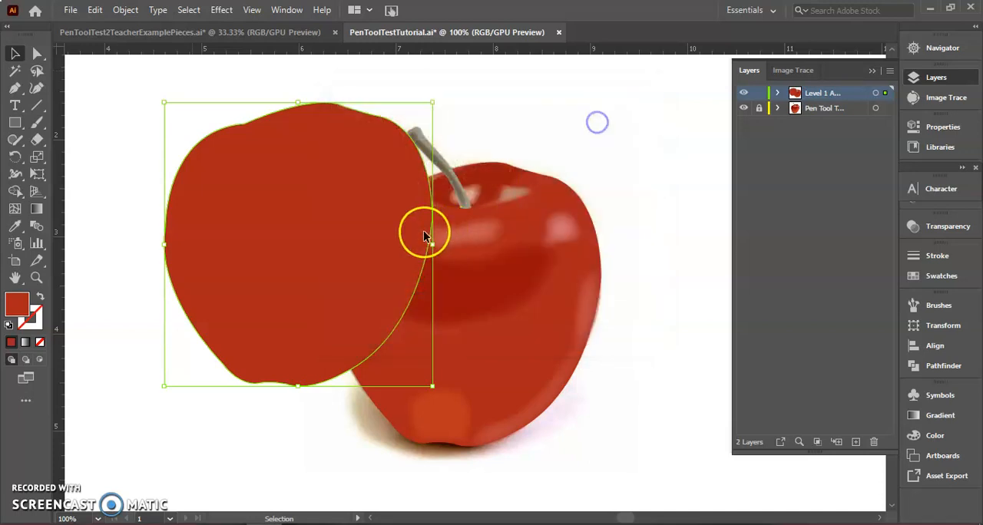
# Move the pointillized copy closer to the apple and set its blending mode to Multiply
pyautogui.moveTo(238, 221); pyautogui.dragTo(306, 223)
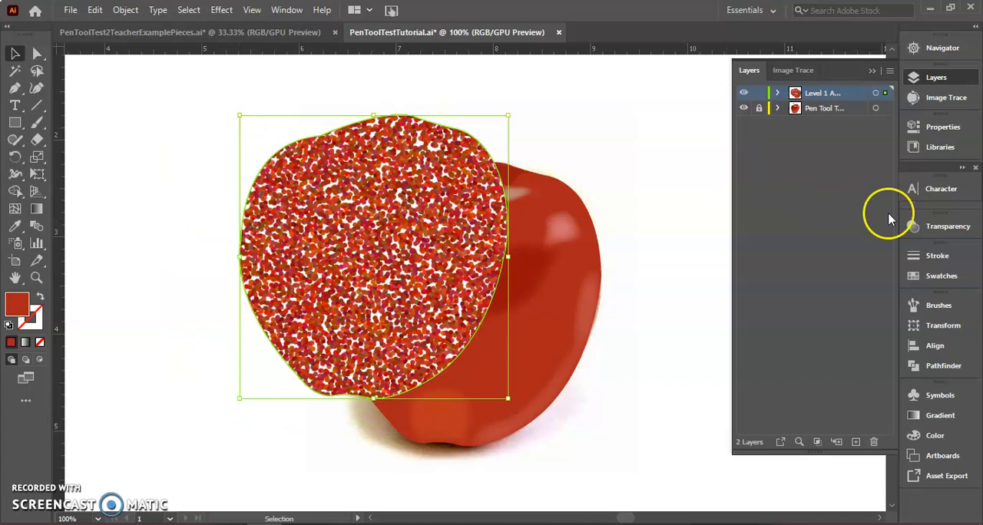
pyautogui.click(963, 227)
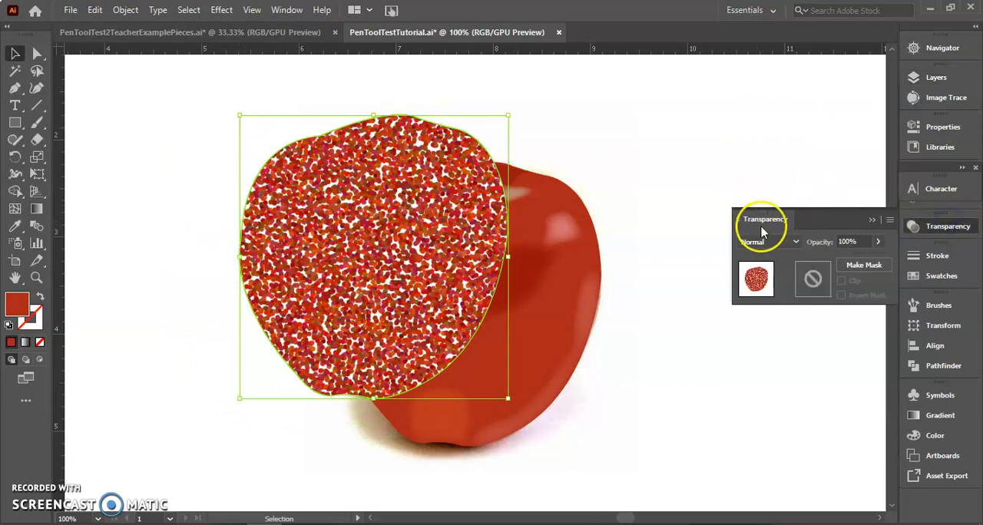
pyautogui.click(797, 243)
pyautogui.click(767, 293)
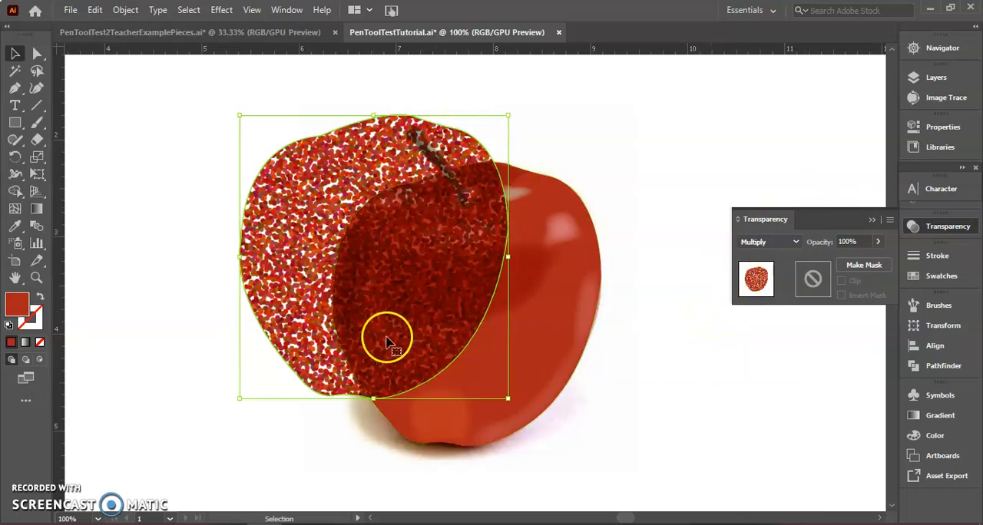
# Align the pointillized copy exactly over the original apple and set its opacity to 40%
pyautogui.moveTo(305, 197); pyautogui.dragTo(390, 234)
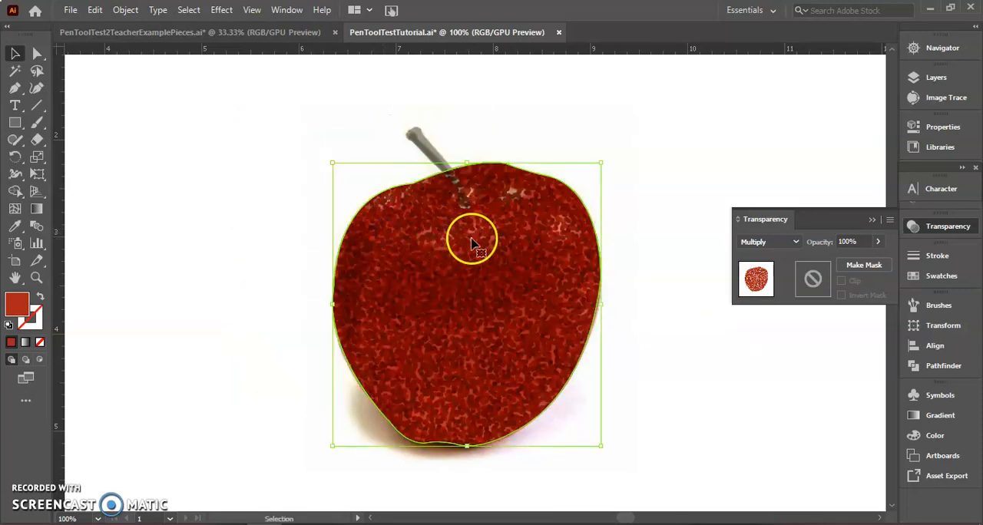
pyautogui.click(879, 242)
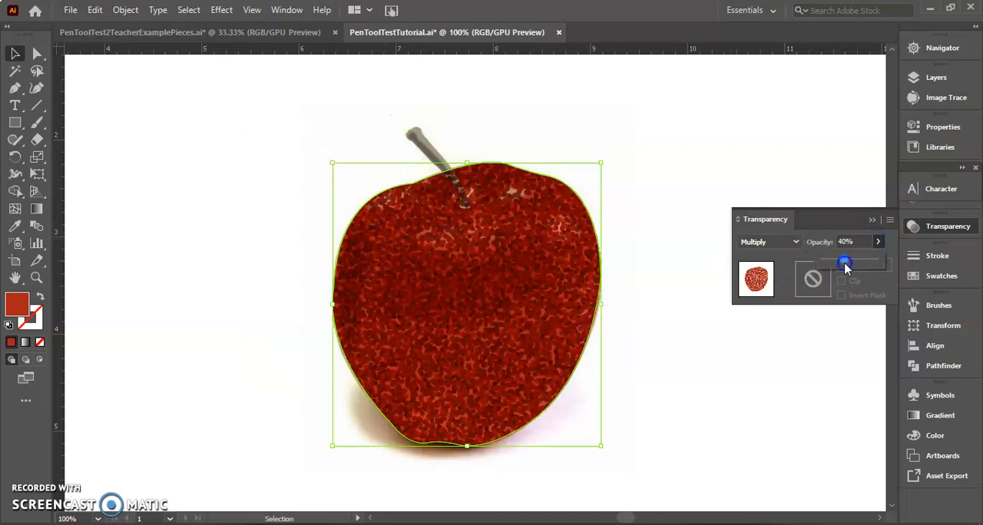
pyautogui.click(844, 263)
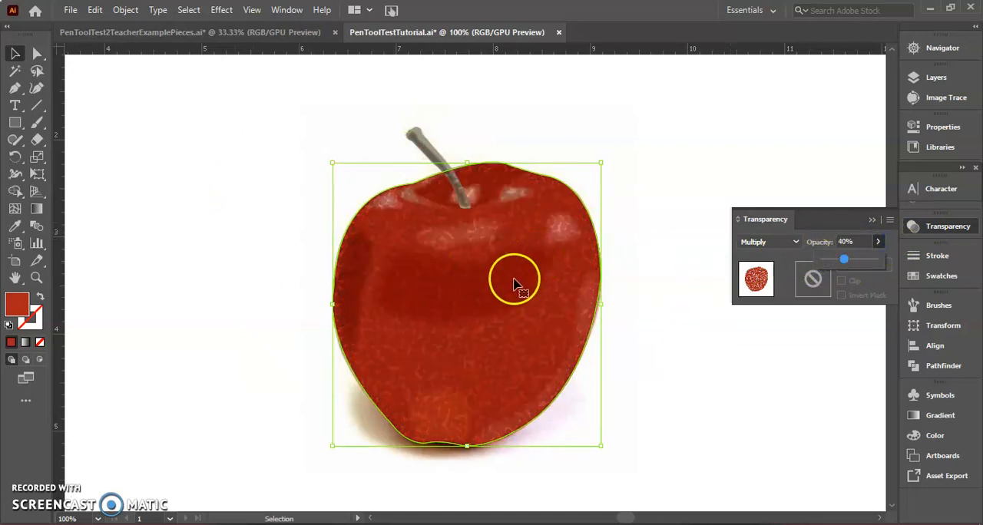
# Nudge the pointillized copy into line with the apple and send it to the back of the stacking order
pyautogui.moveTo(446, 300); pyautogui.dragTo(468, 297)
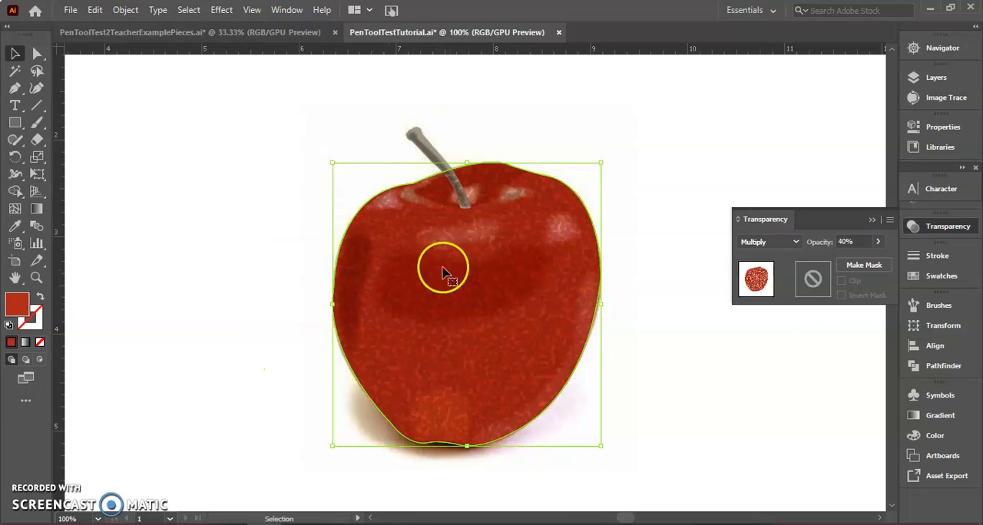
pyautogui.rightClick(456, 211)
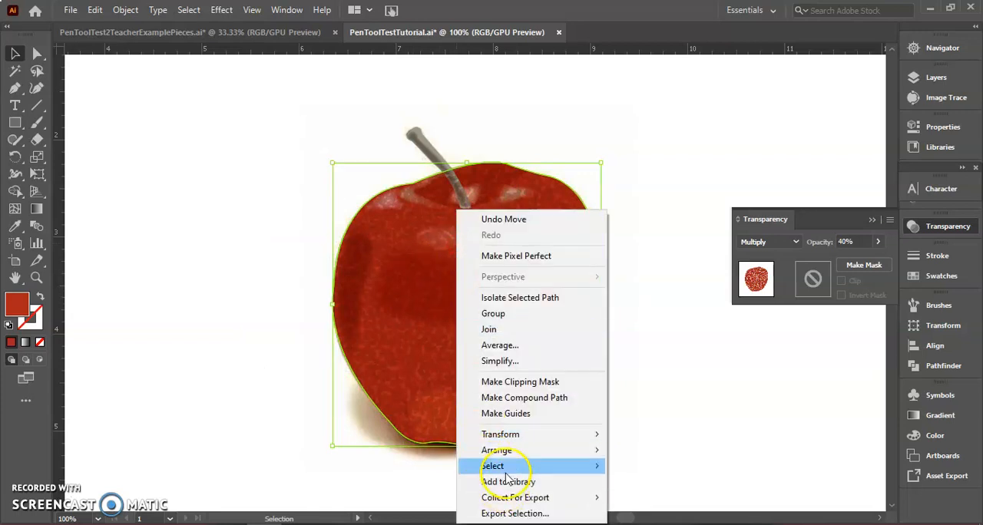
pyautogui.moveTo(509, 450)
pyautogui.click(643, 497)
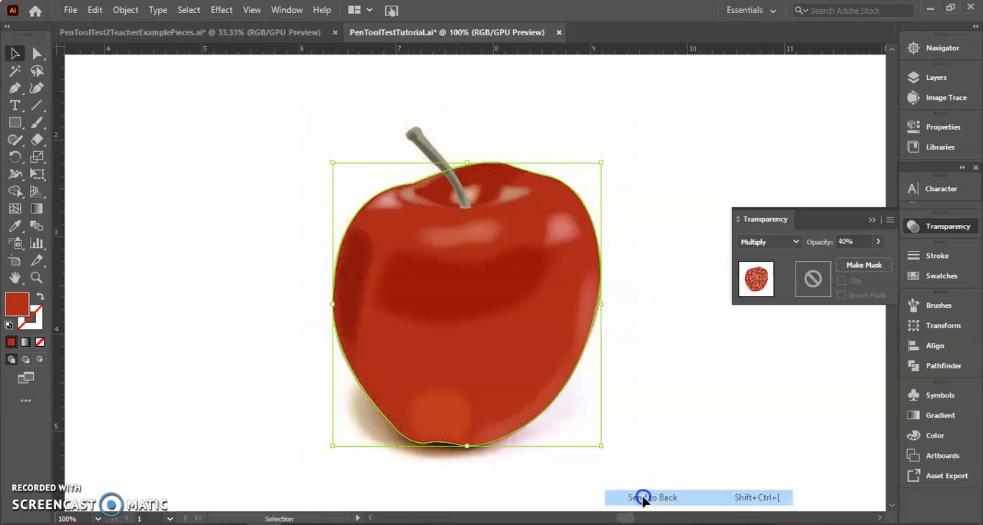
pyautogui.click(667, 440)
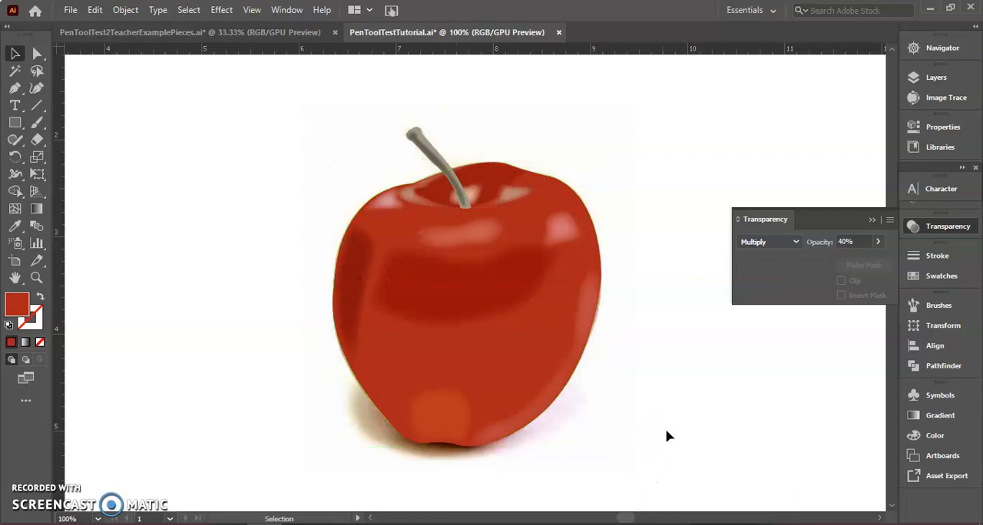
# Send the plain red base shape to the back so it lies beneath the pointillized copy
pyautogui.click(537, 328)
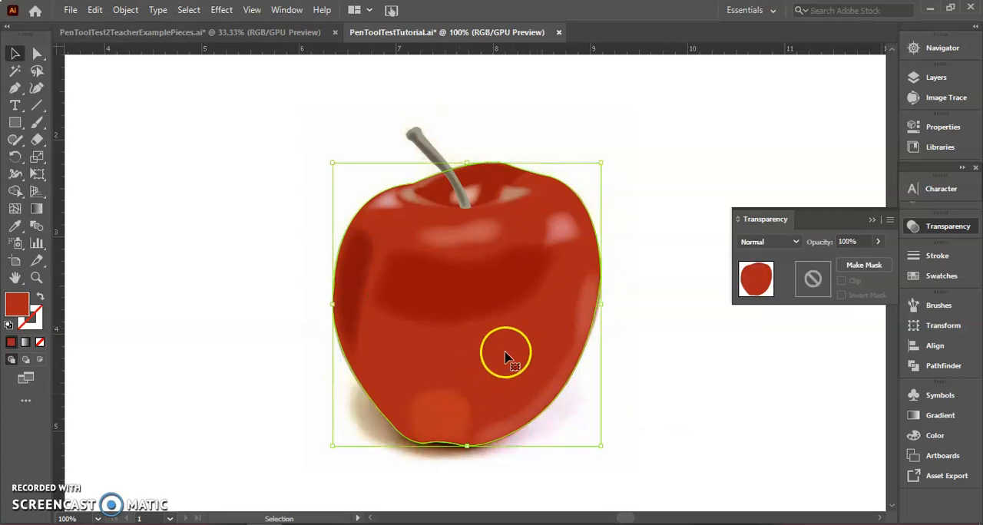
pyautogui.rightClick(530, 330)
pyautogui.click(581, 257)
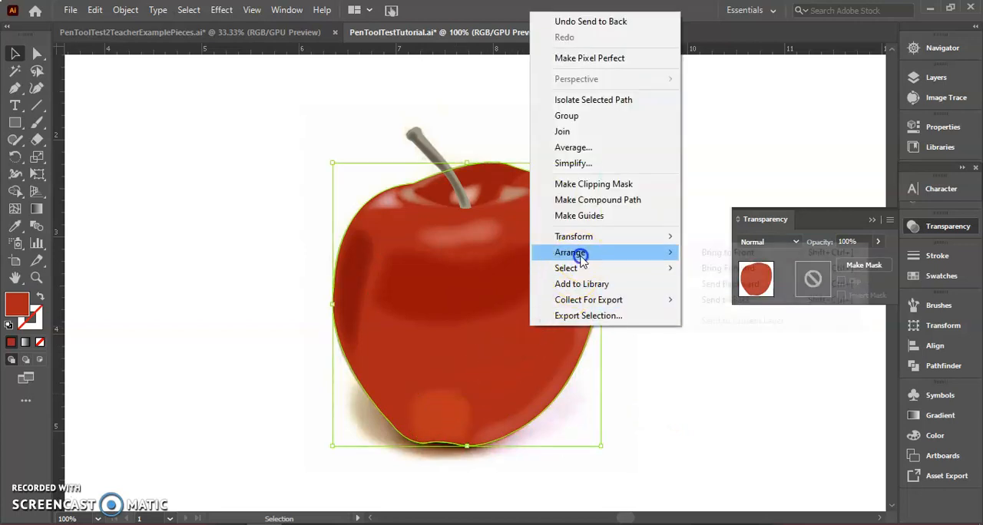
pyautogui.click(725, 299)
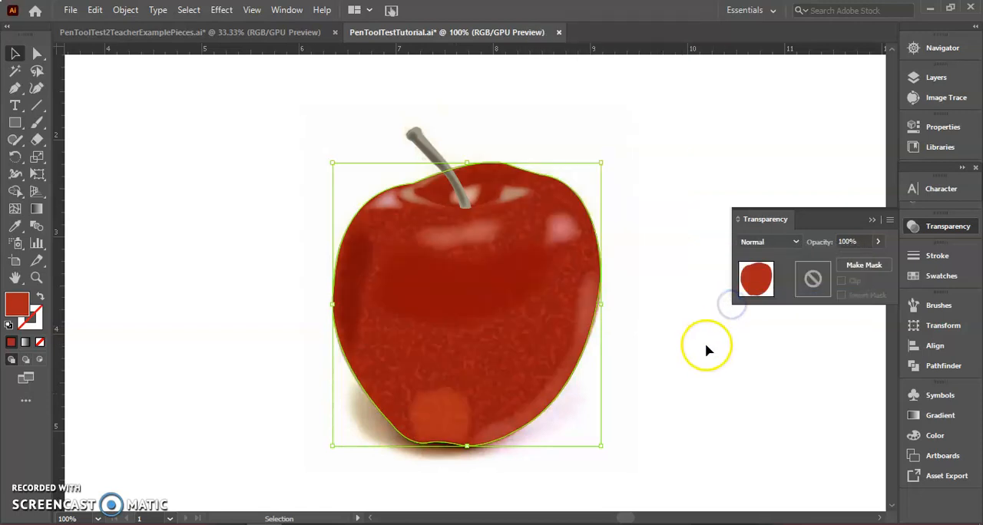
pyautogui.click(691, 366)
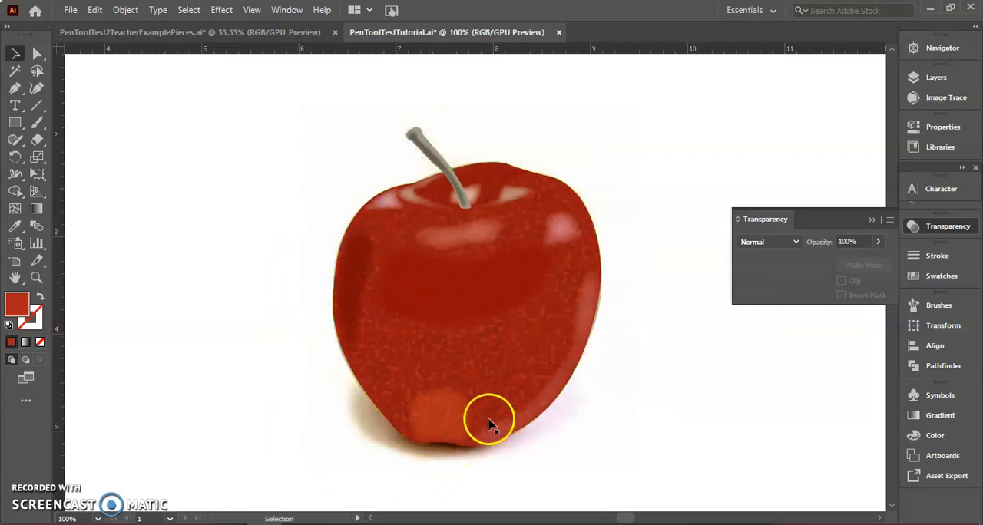
# Reduce the opacity of the pointillized Multiply shape to 26%
pyautogui.click(519, 373)
pyautogui.click(878, 242)
pyautogui.moveTo(833, 258); pyautogui.dragTo(829, 262)
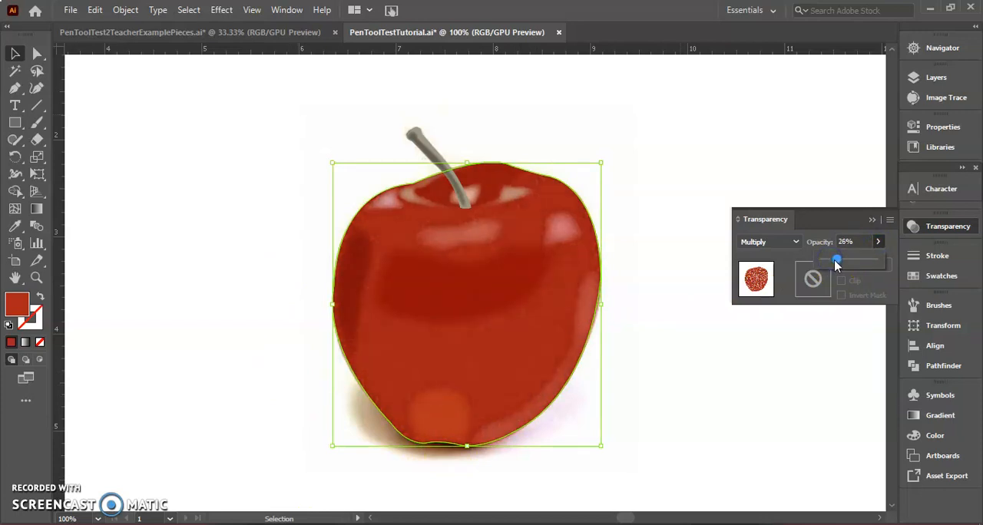
pyautogui.click(772, 375)
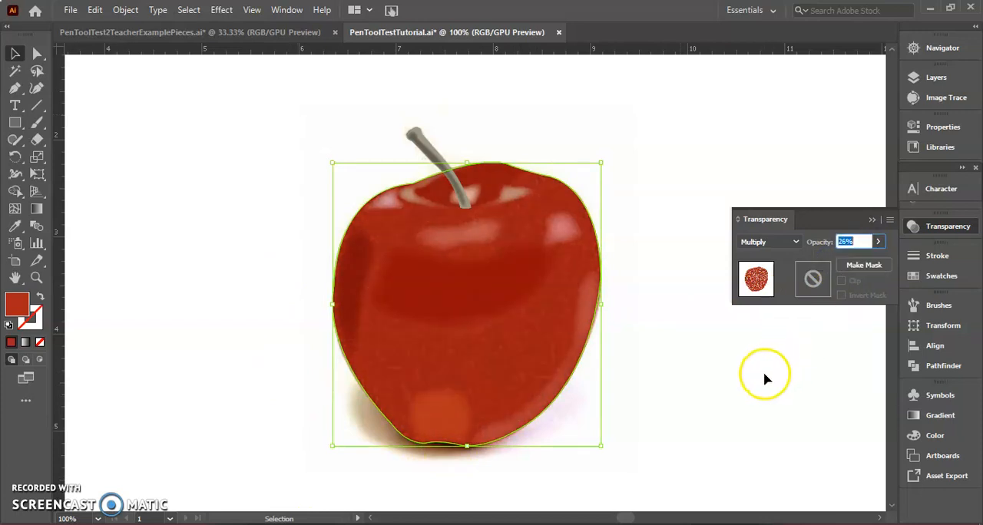
pyautogui.click(710, 389)
# Move all the traced apple shapes together to the left of the reference photo, collapse the transparency settings and deselect the artwork
pyautogui.moveTo(241, 120); pyautogui.dragTo(642, 484)
pyautogui.moveTo(421, 328); pyautogui.dragTo(153, 328)
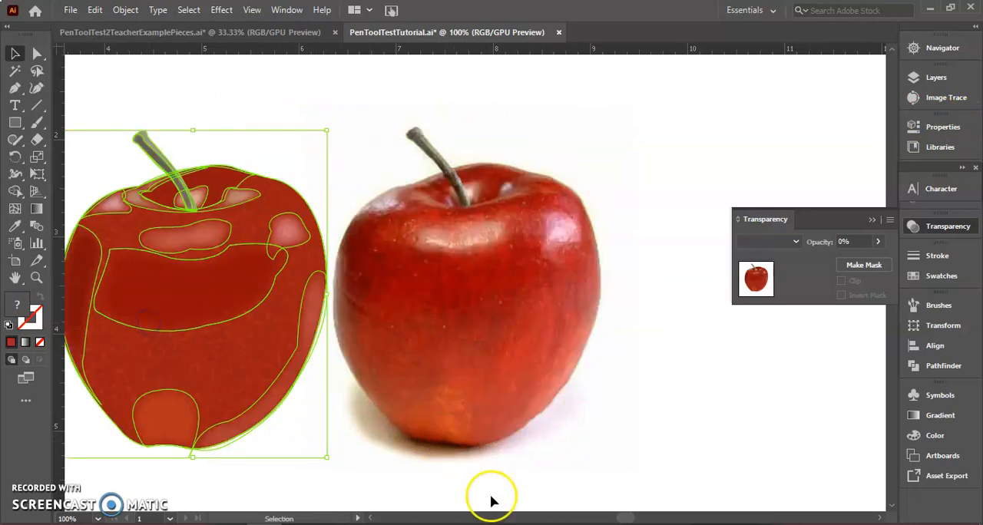
pyautogui.click(369, 518)
pyautogui.click(368, 519)
pyautogui.click(368, 519)
pyautogui.click(368, 519)
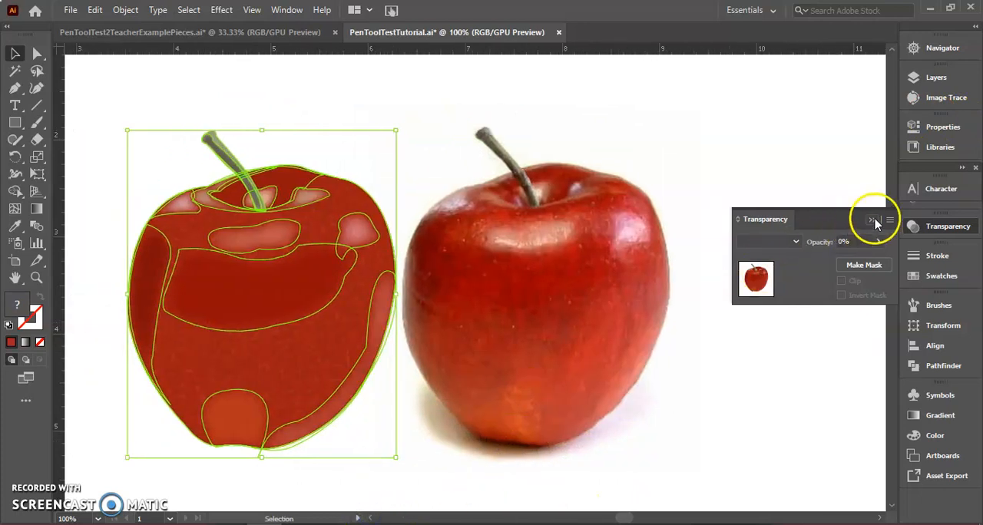
pyautogui.click(873, 221)
pyautogui.click(806, 238)
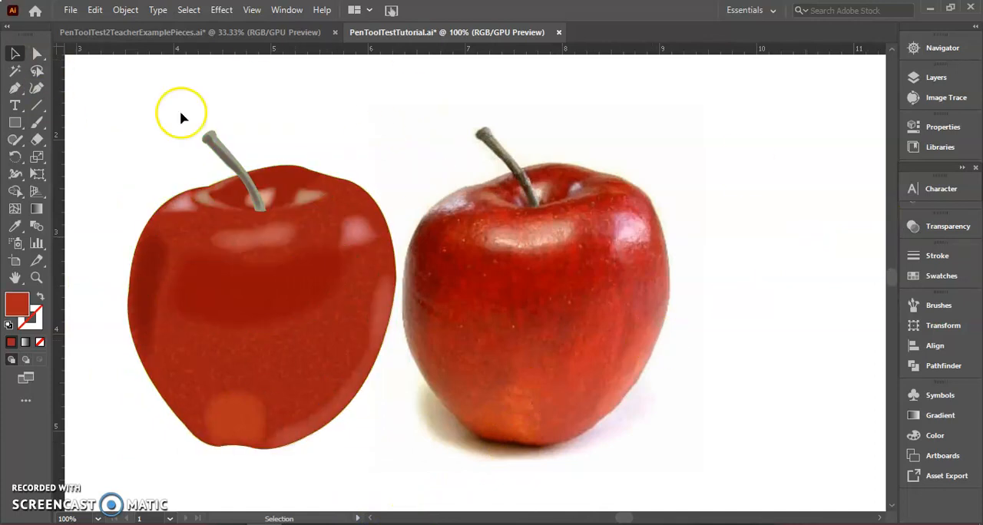